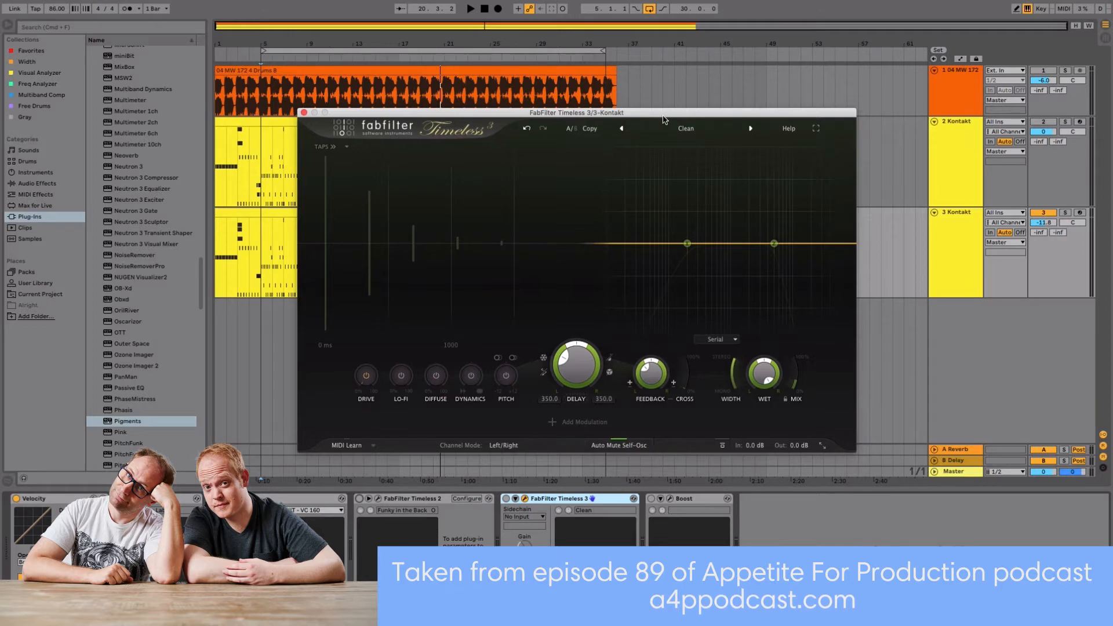
Start playback and sweep the delay's feedback up to 200% before returning it to a moderate amount.
key(space)
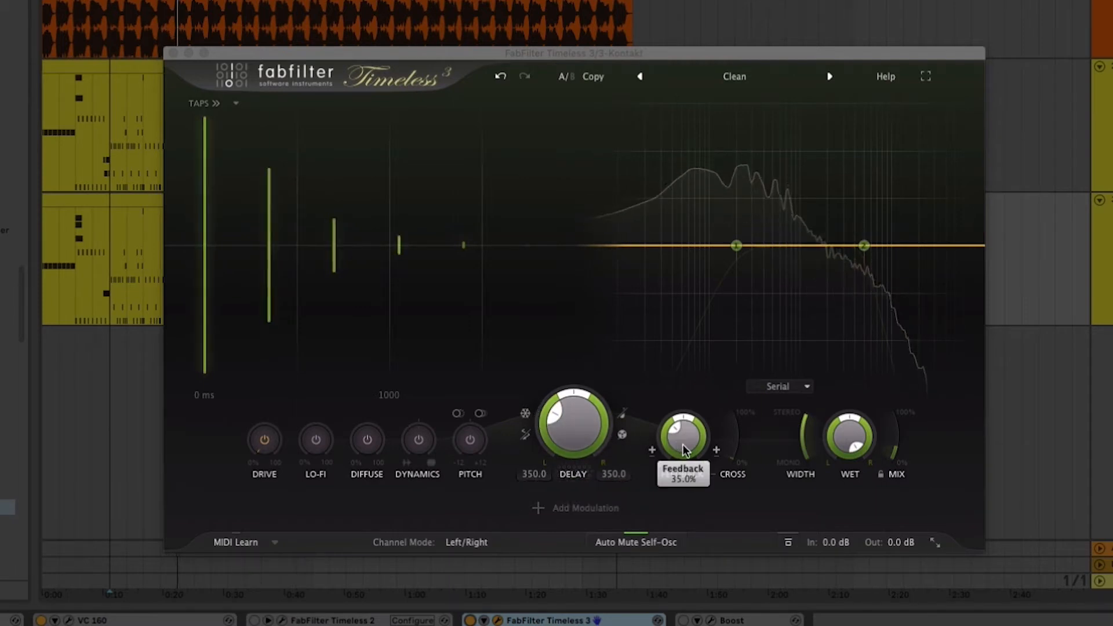
drag(680, 440, 682, 384)
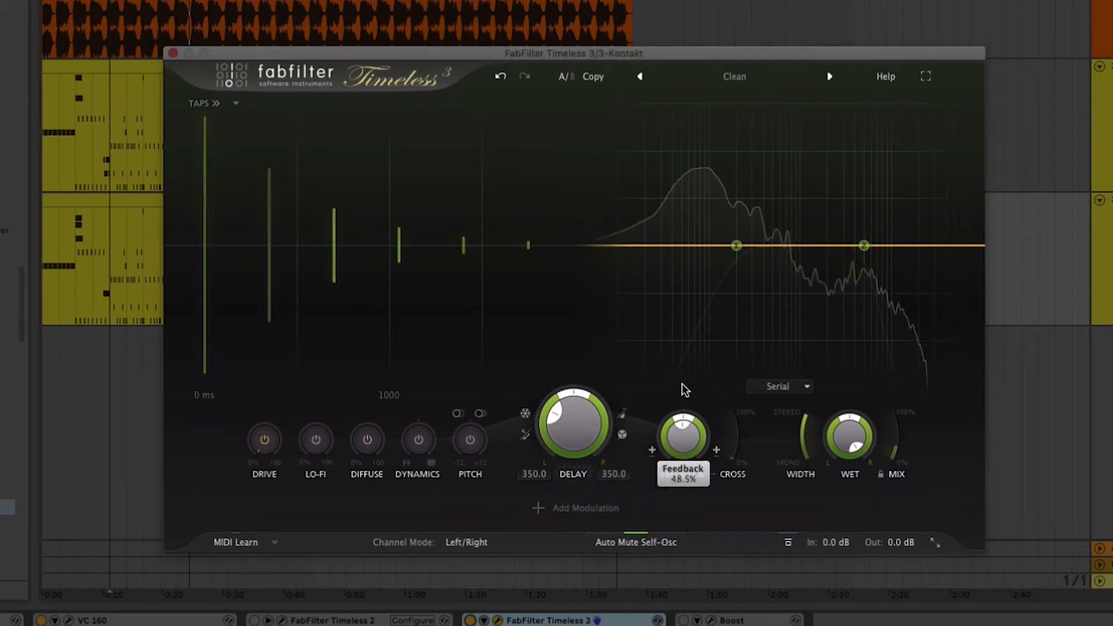
drag(680, 444, 688, 374)
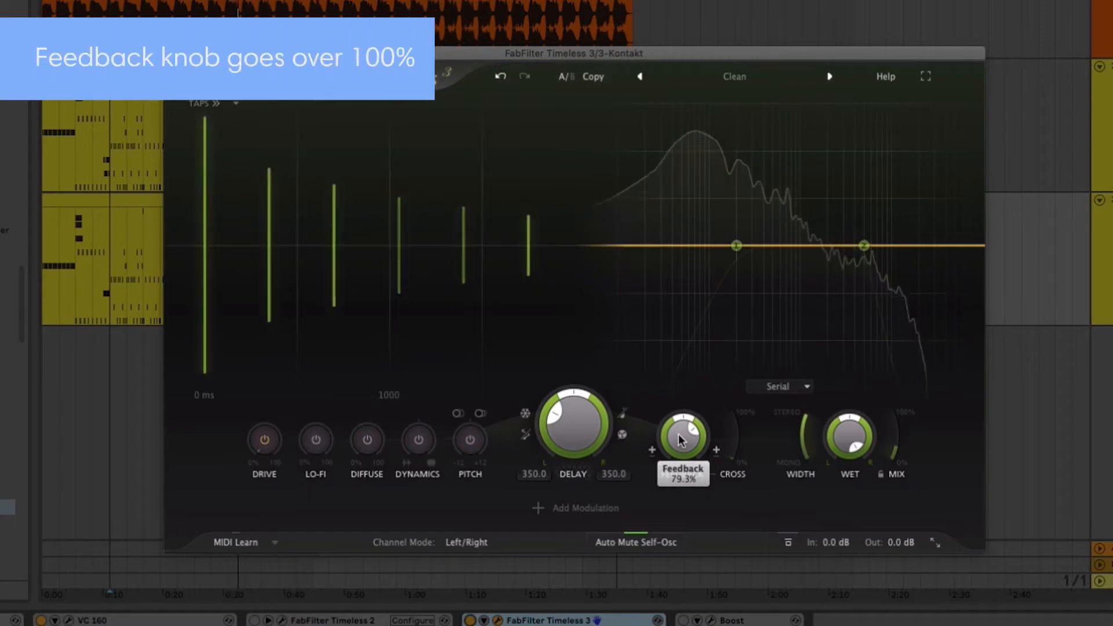
drag(679, 432, 672, 606)
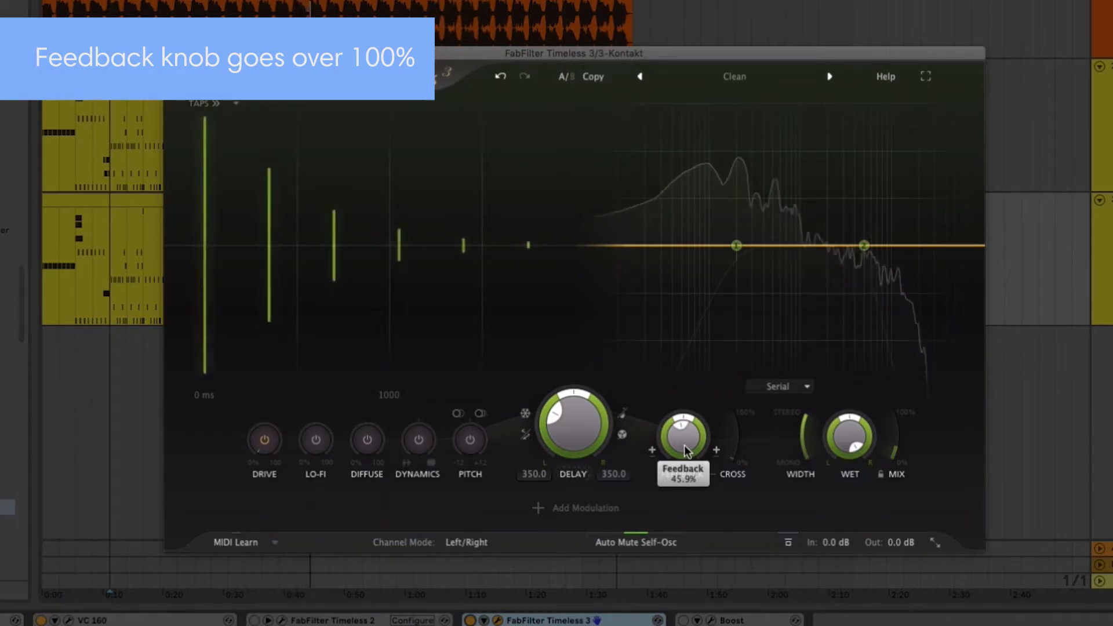
drag(684, 444, 673, 361)
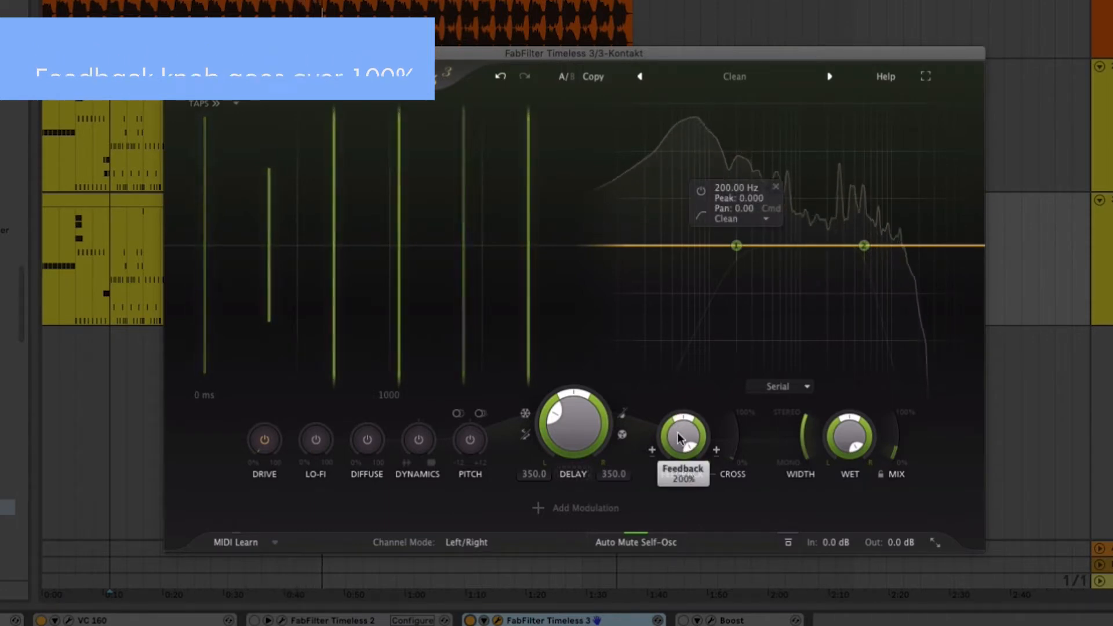
drag(678, 430, 684, 461)
mouse_move(687, 441)
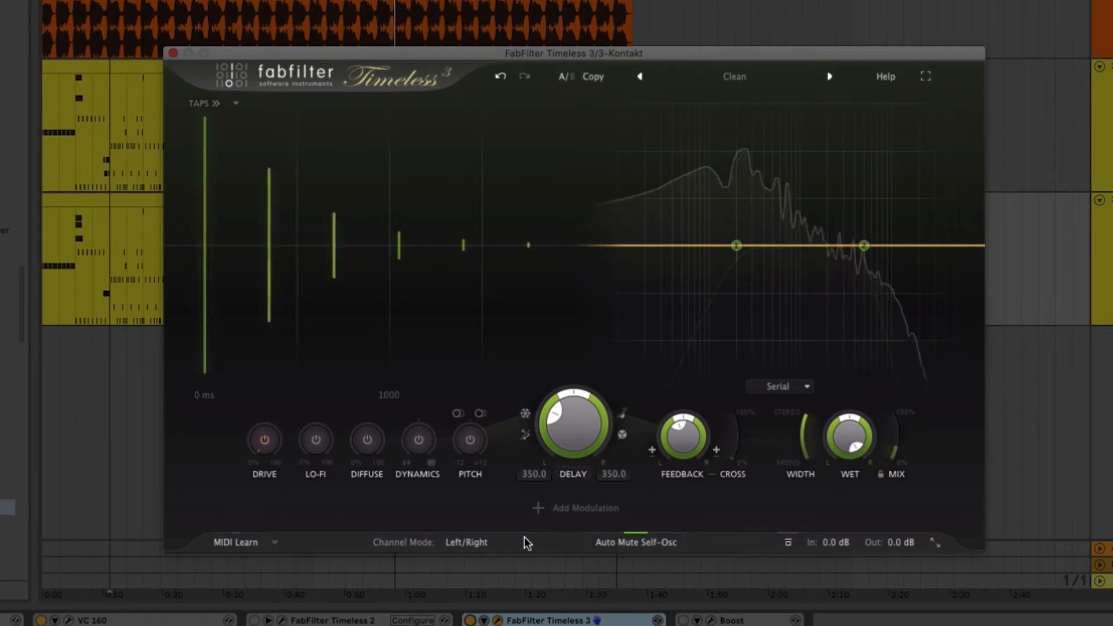
Switch the channel mode to Mid/Side and offset the side channel's delay time to 204%.
click(468, 542)
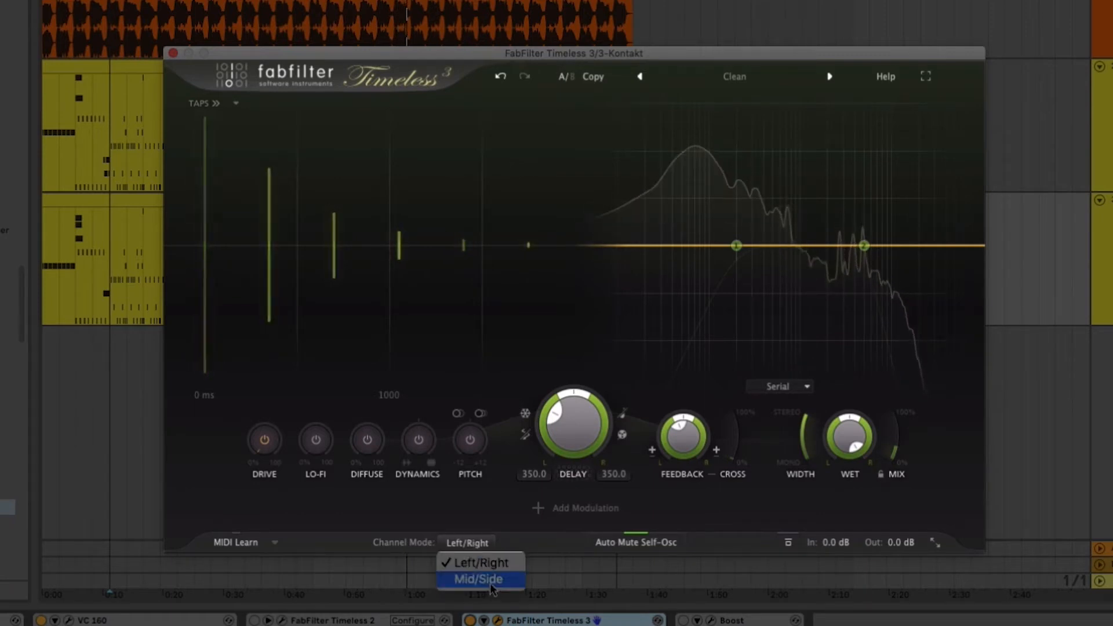
click(489, 582)
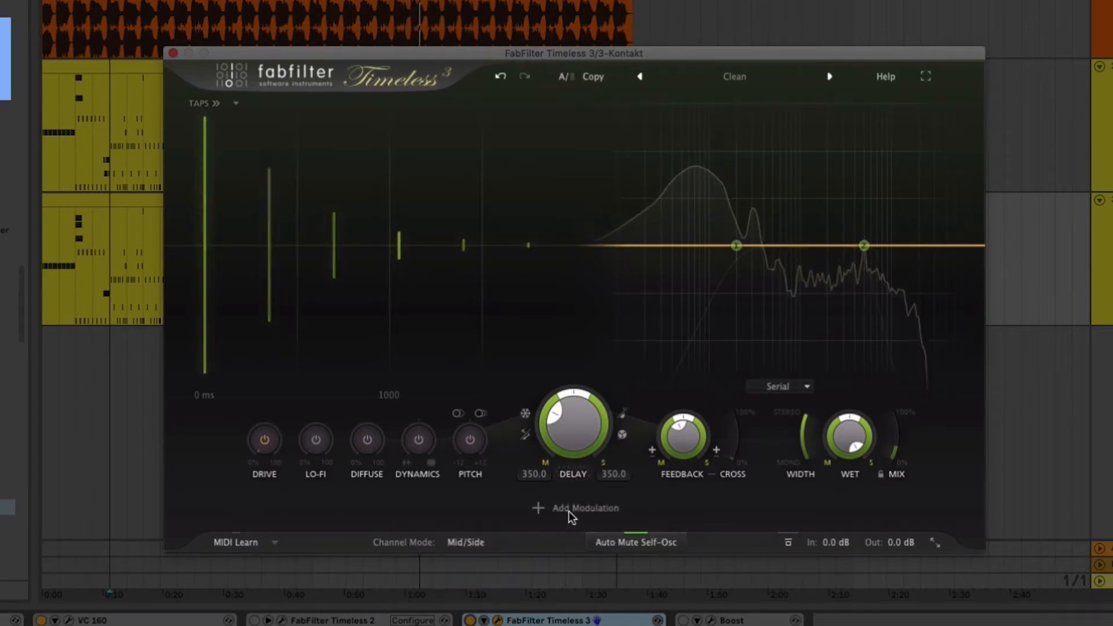
mouse_move(576, 393)
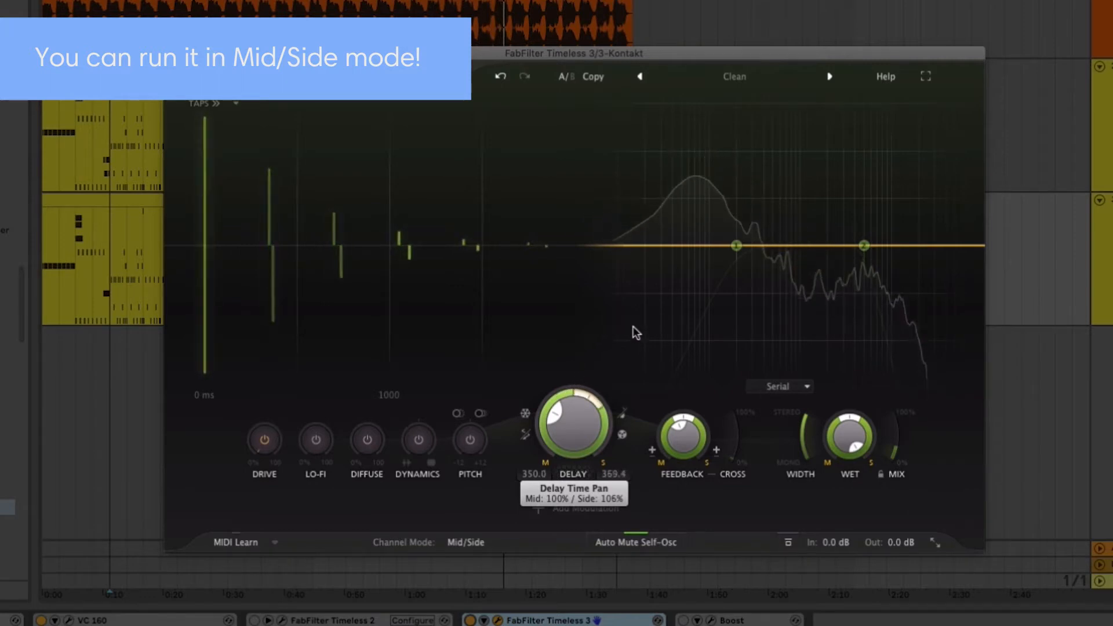
drag(636, 332, 631, 445)
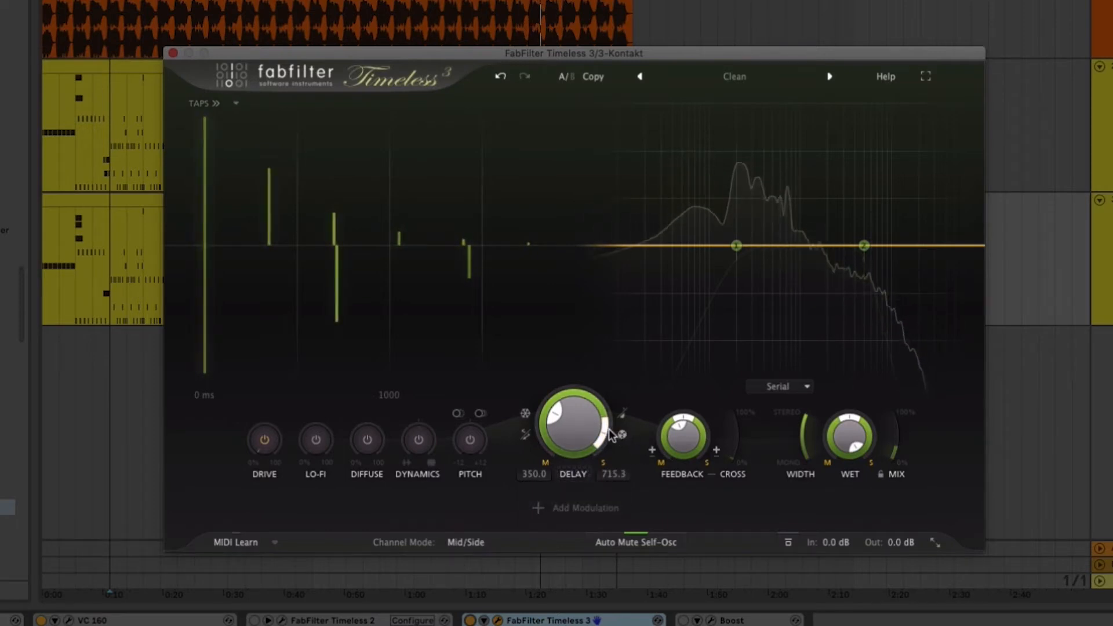
Try offsetting the mid channel's delay time to 198%, and reset the delay time pan to centre.
mouse_move(604, 428)
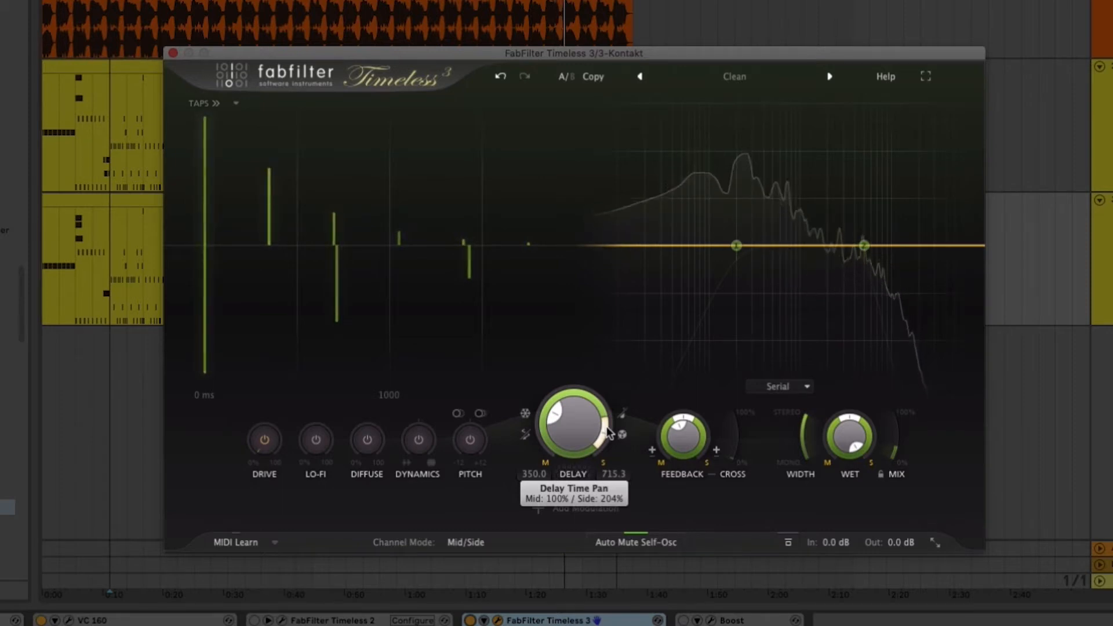
drag(607, 435, 525, 438)
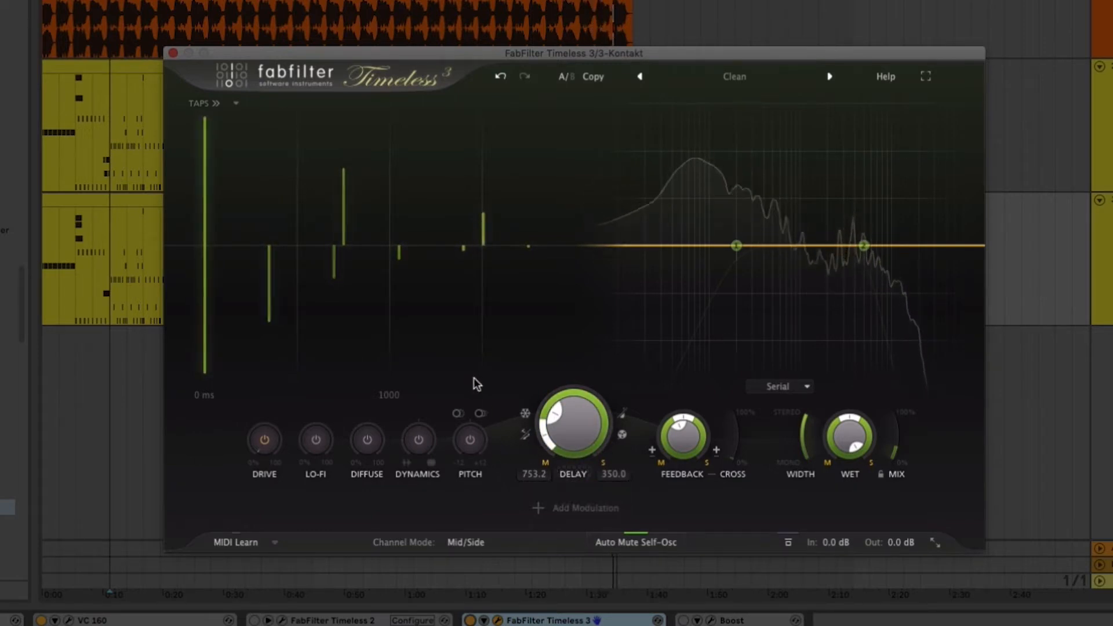
drag(544, 436, 544, 441)
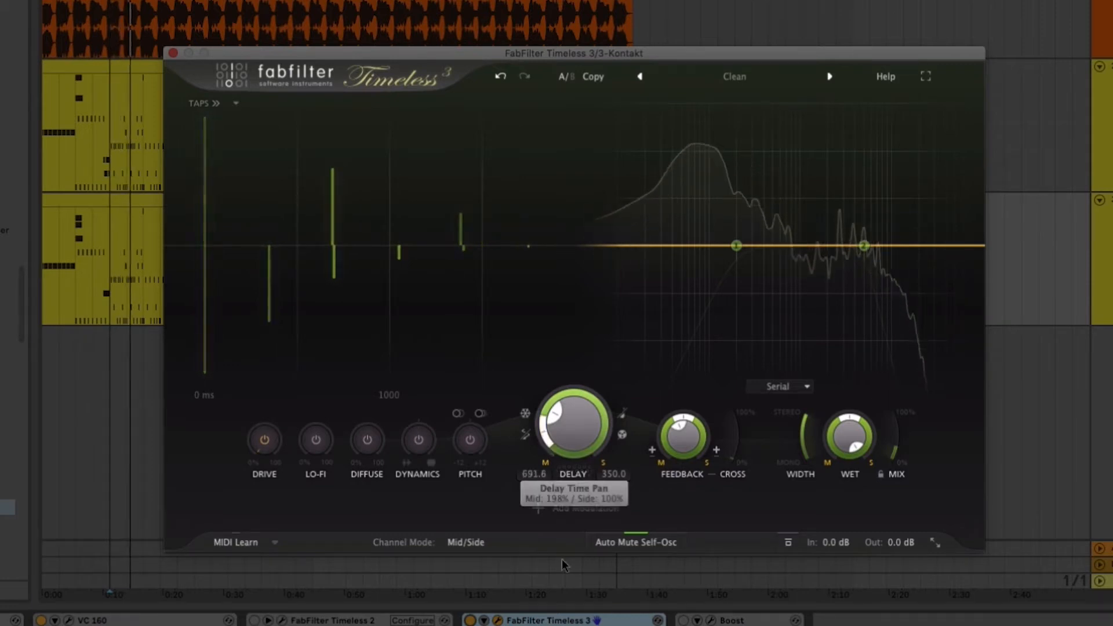
mouse_move(540, 436)
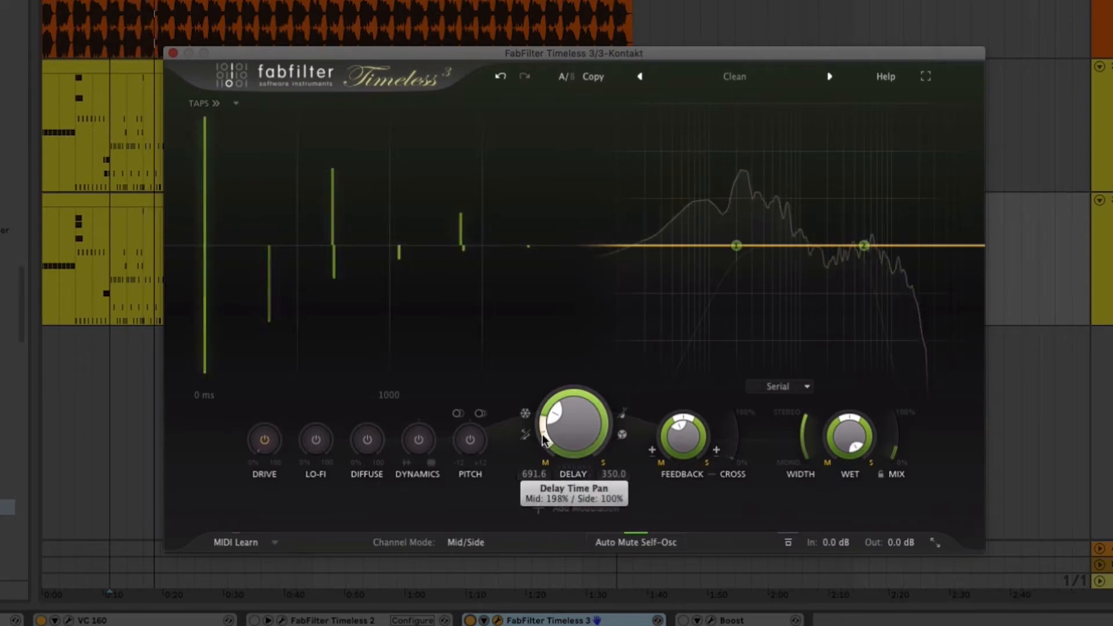
double_click(543, 441)
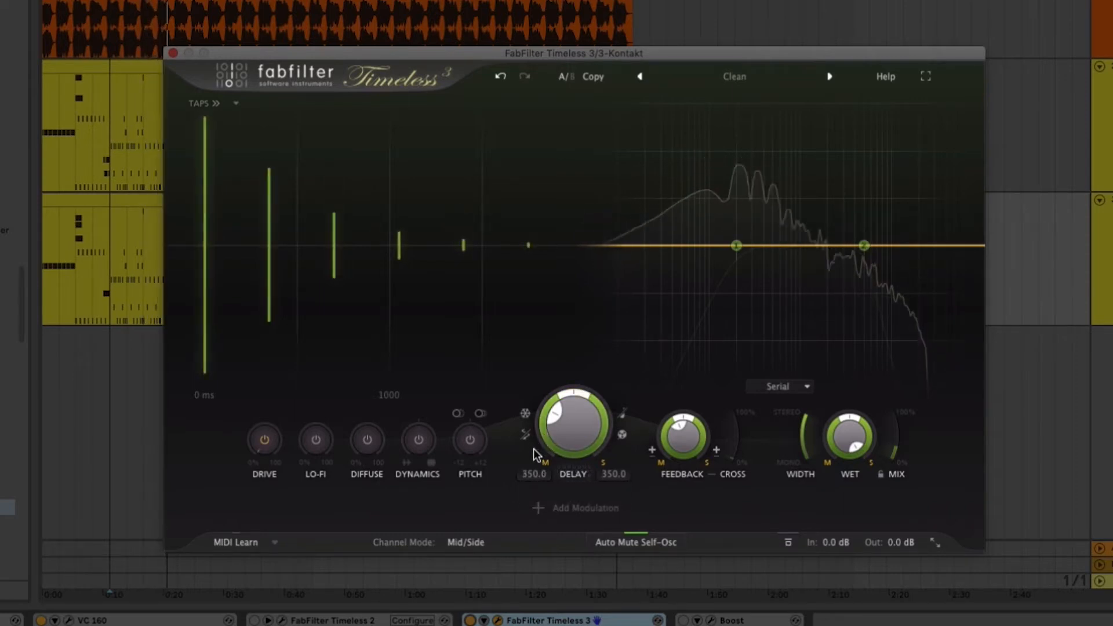
Try the Ping Pong L-R mode on the delay, and turn ping pong off again.
click(526, 436)
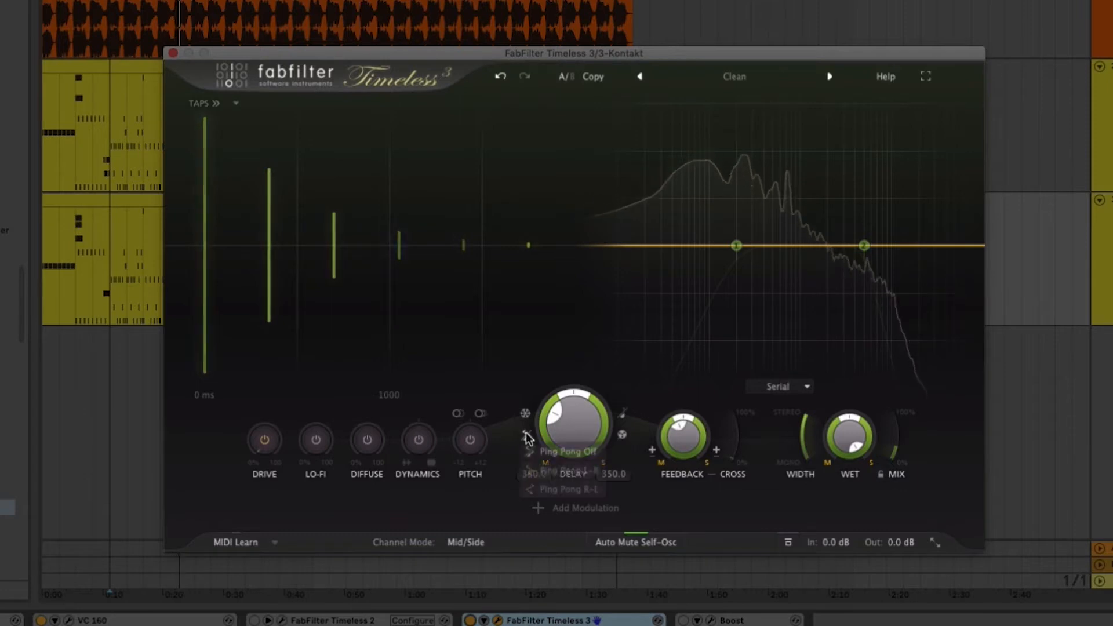
click(539, 469)
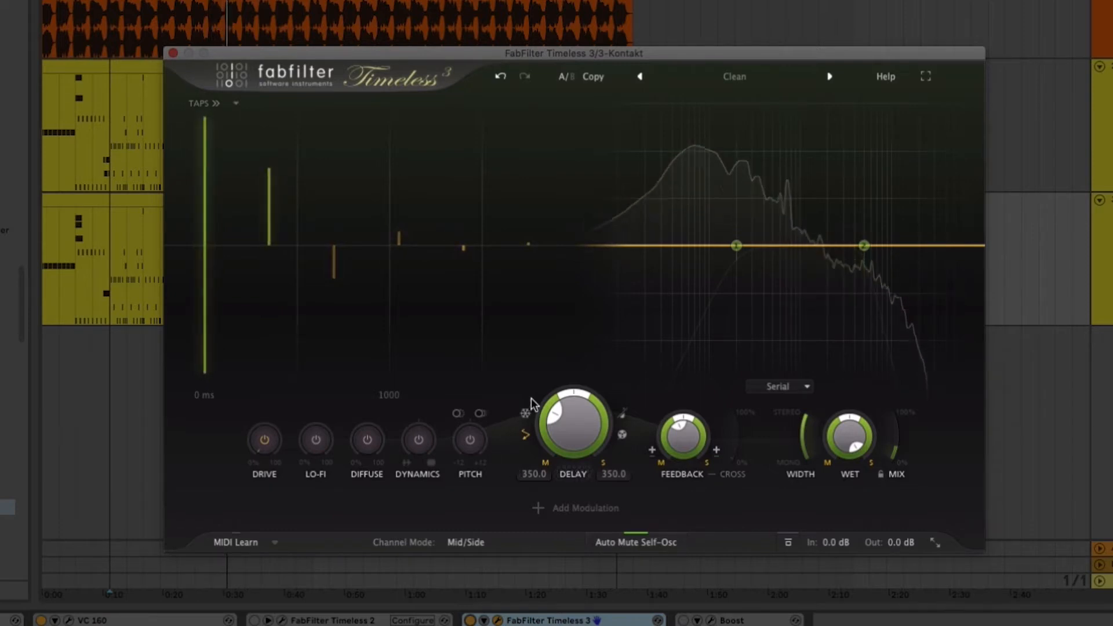
click(526, 433)
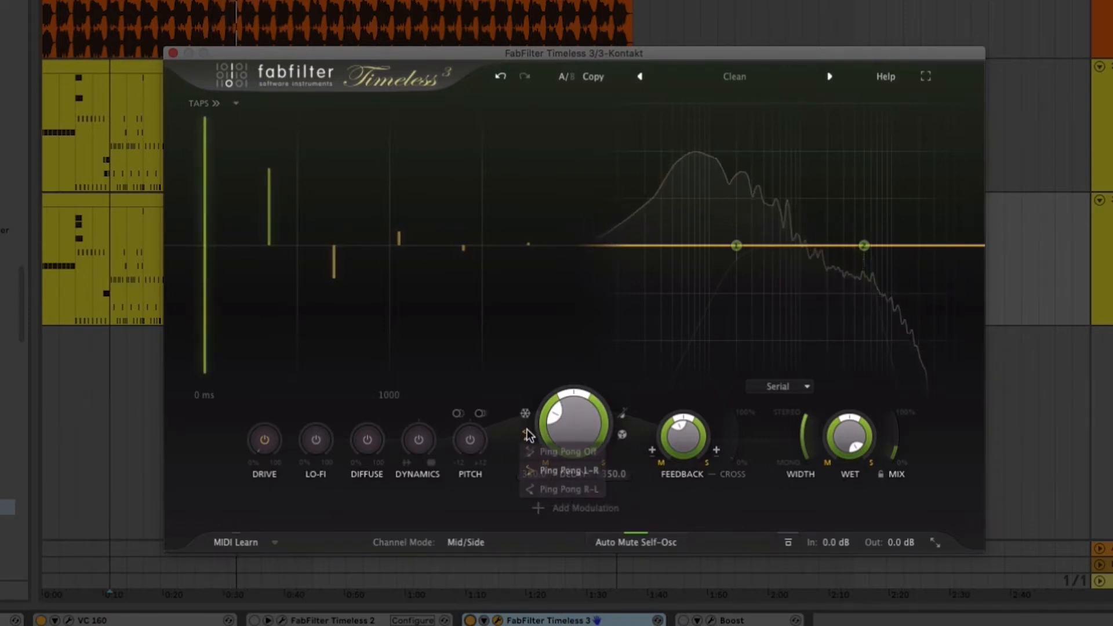
click(597, 452)
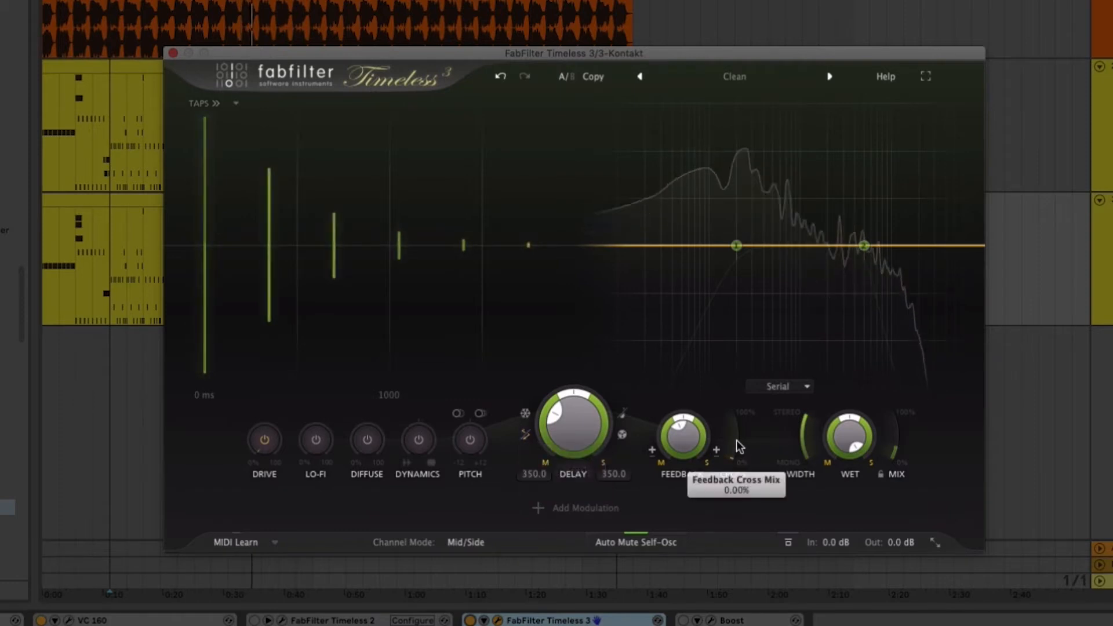
Try a higher feedback cross mix before resetting it to 0%, and restore the Left/Right channel mode.
drag(736, 440, 722, 171)
mouse_move(721, 172)
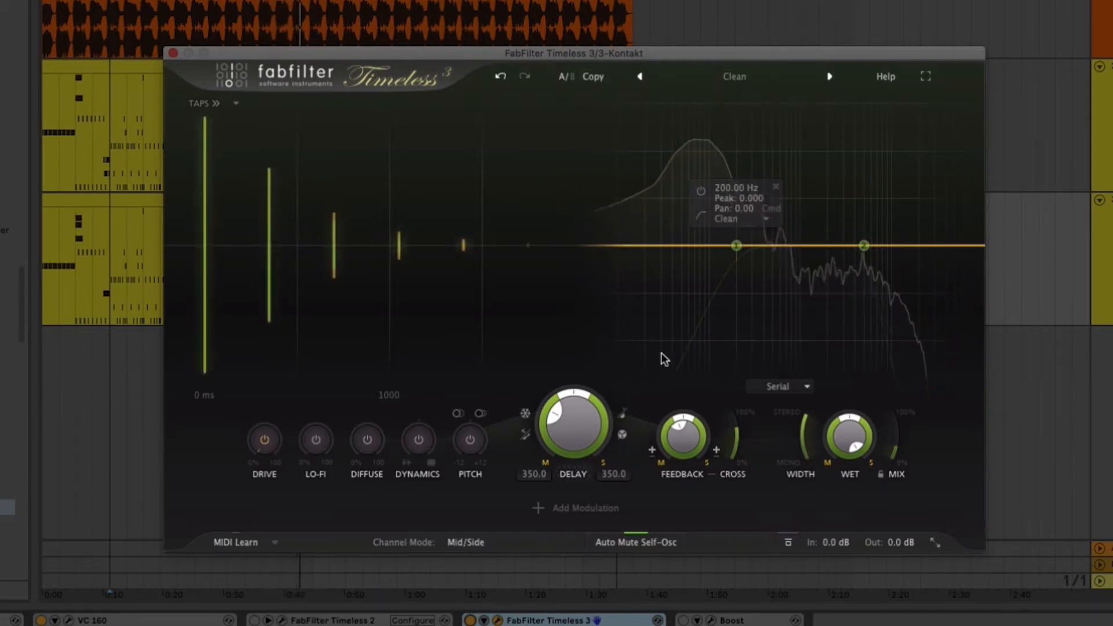
drag(737, 432, 718, 597)
click(467, 544)
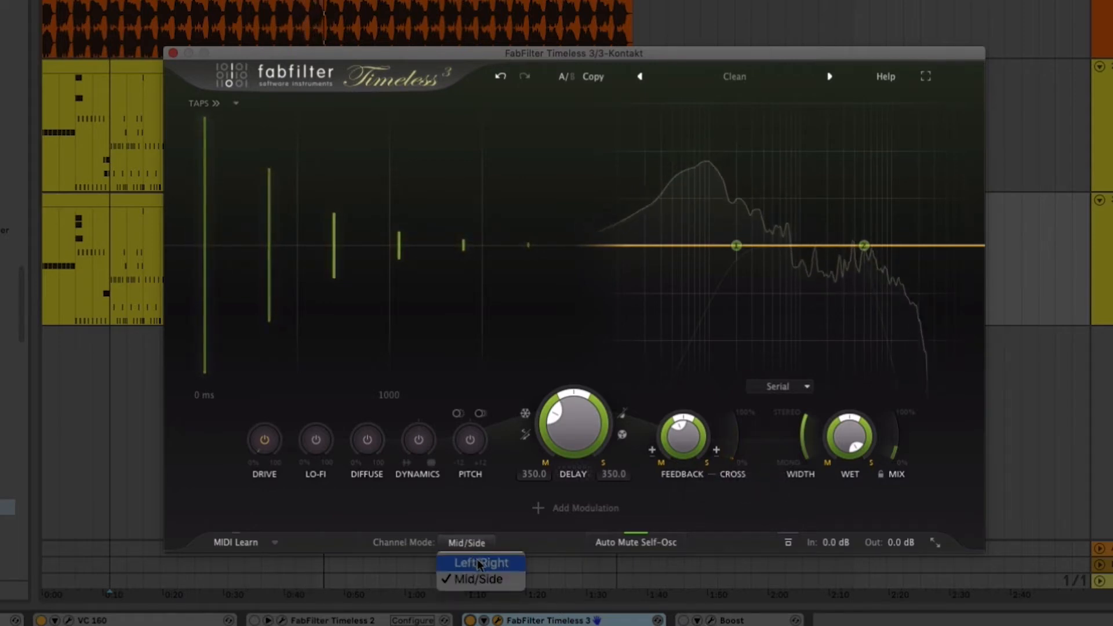
click(479, 564)
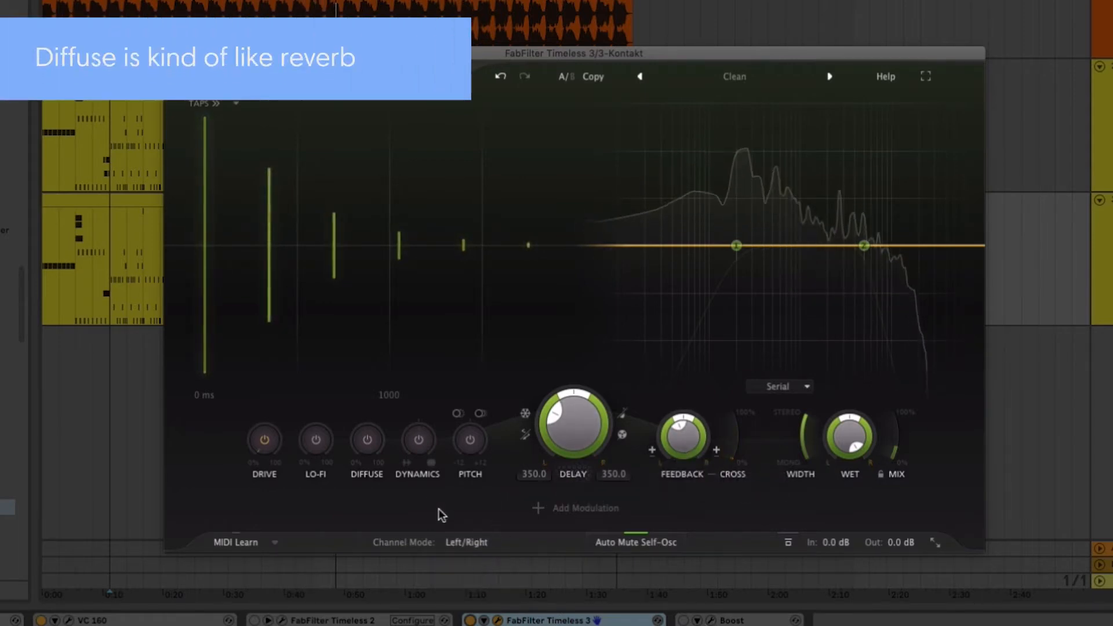
Raise the Diffuse amount to around 70% and set the delay's mix to 100%.
click(374, 443)
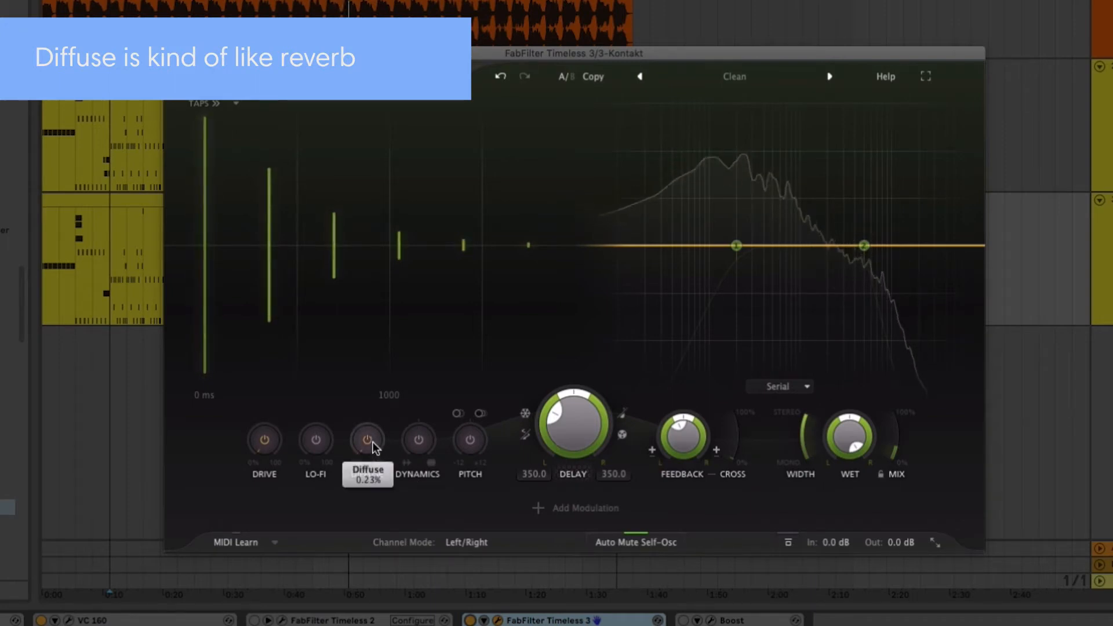
drag(373, 441, 374, 284)
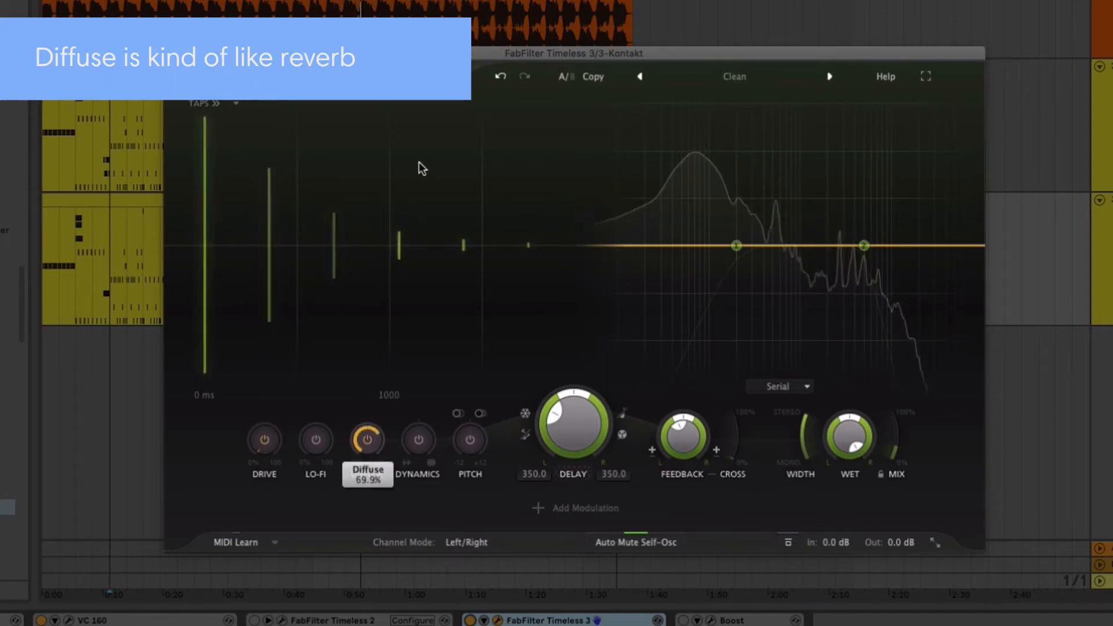
drag(899, 449, 884, 302)
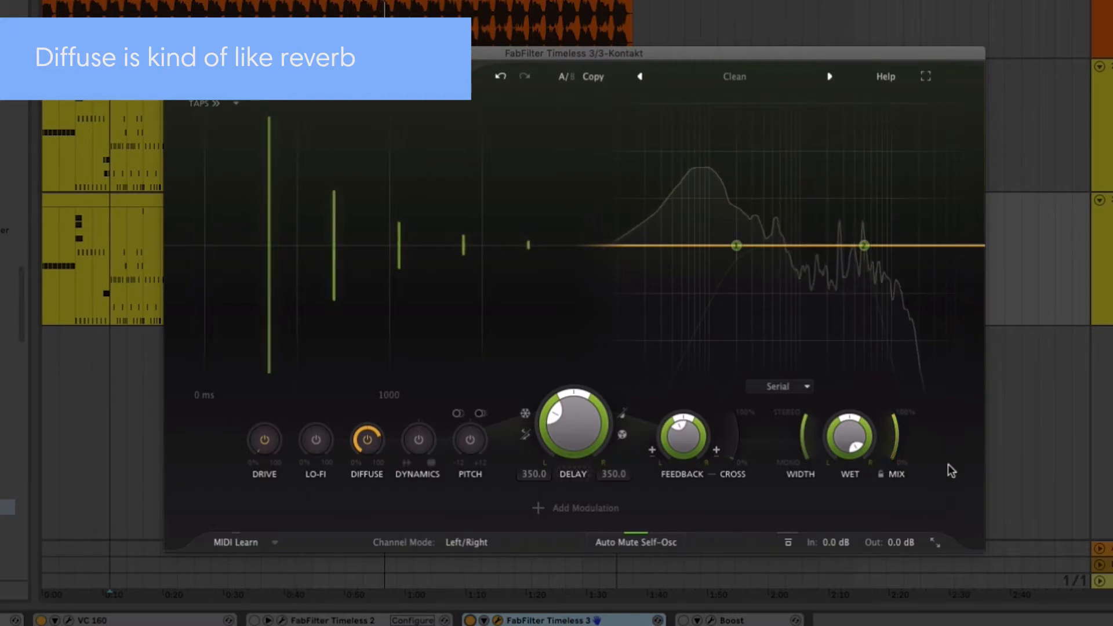
mouse_move(374, 444)
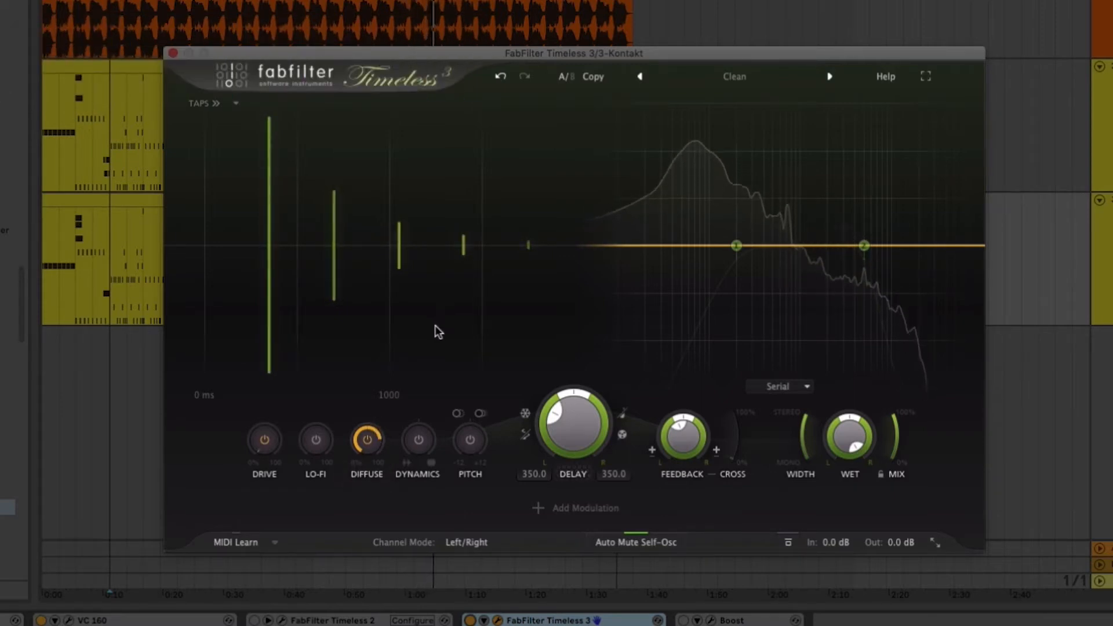
drag(368, 457, 370, 450)
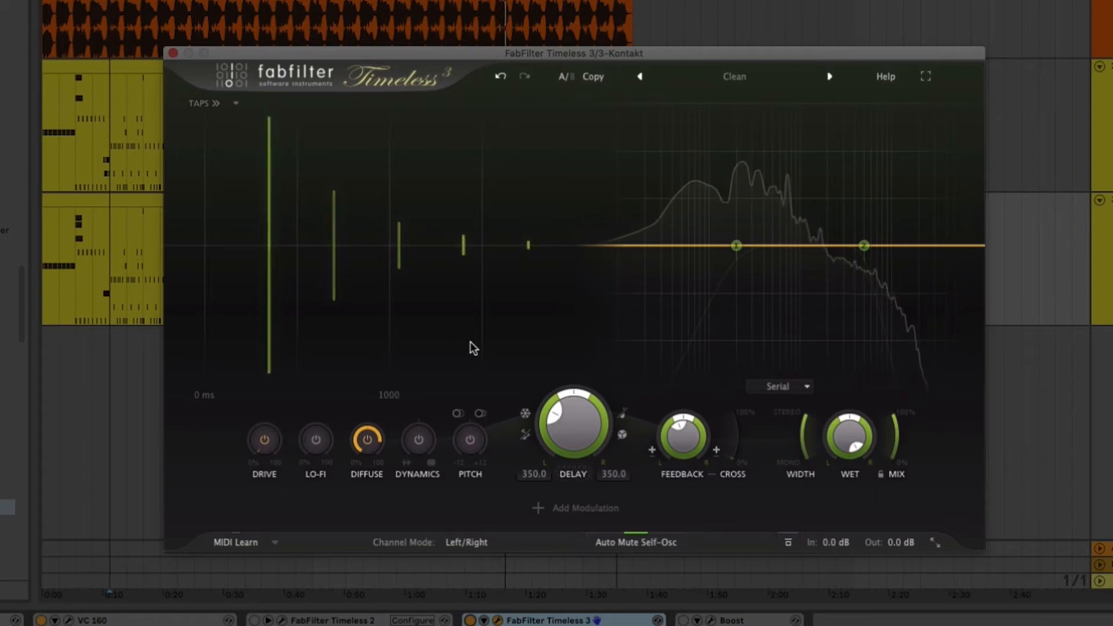
Try the Dynamics control at 1.000 and at the opposite extreme, about -0.99.
mouse_move(425, 444)
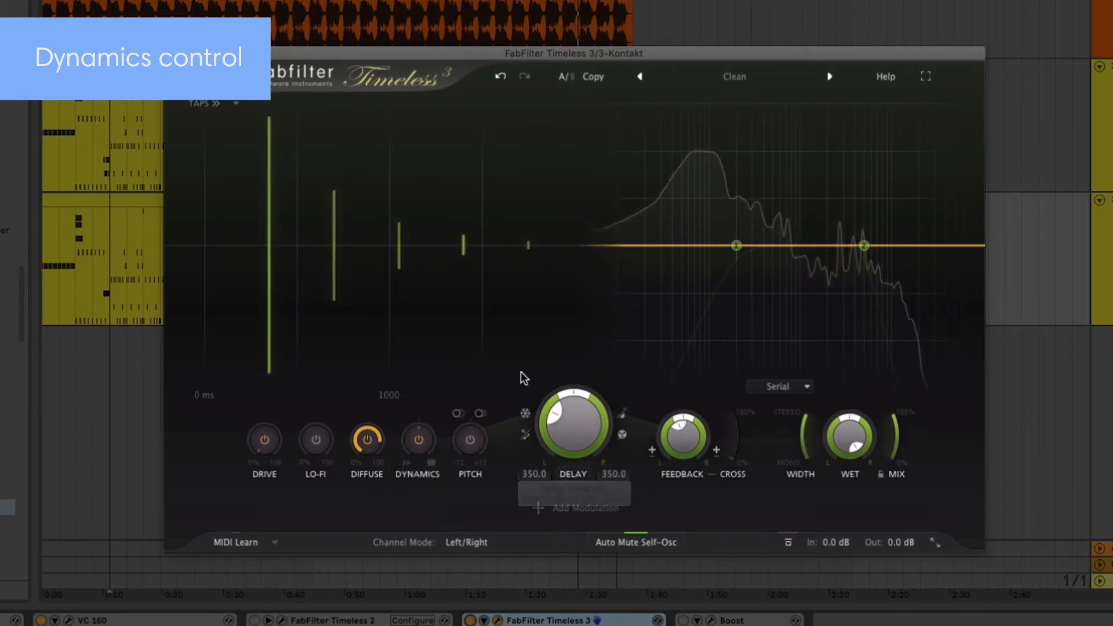
click(425, 447)
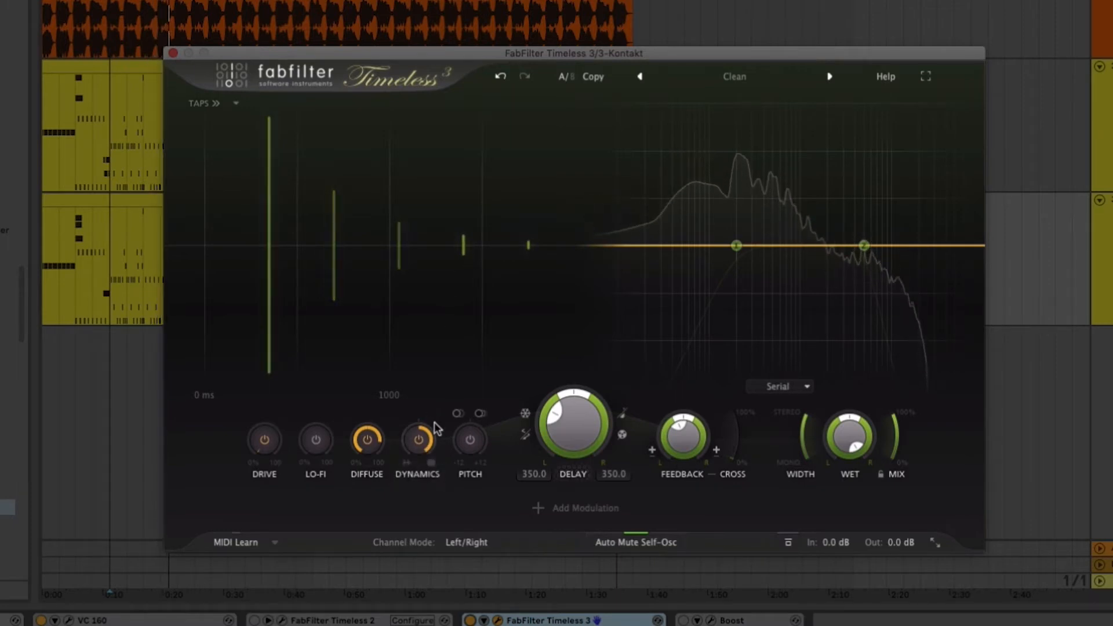
mouse_move(422, 441)
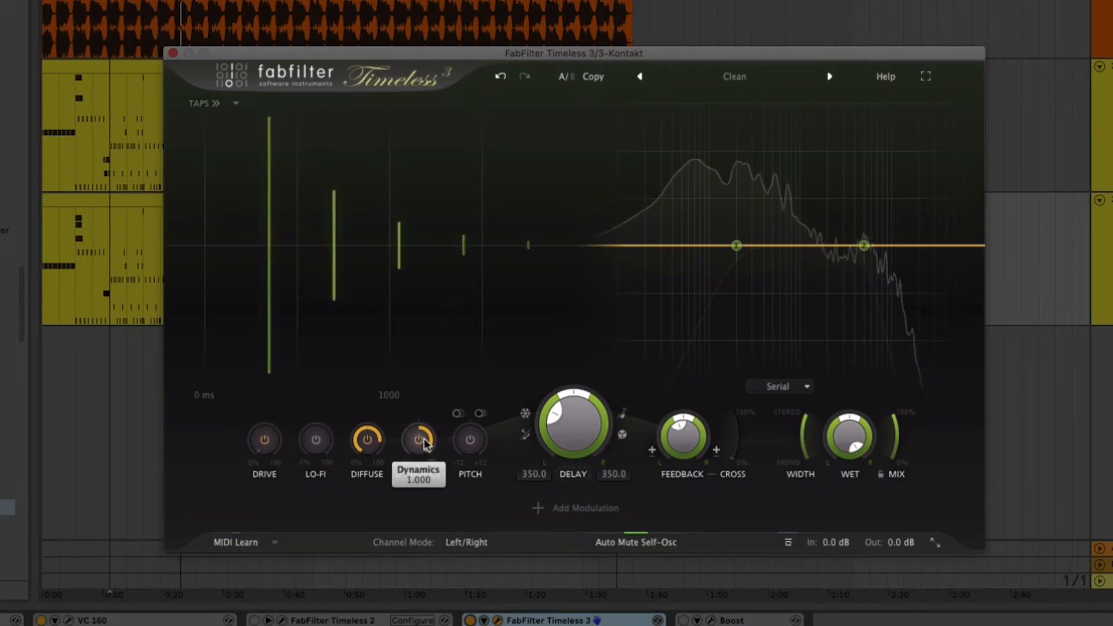
drag(427, 445, 426, 484)
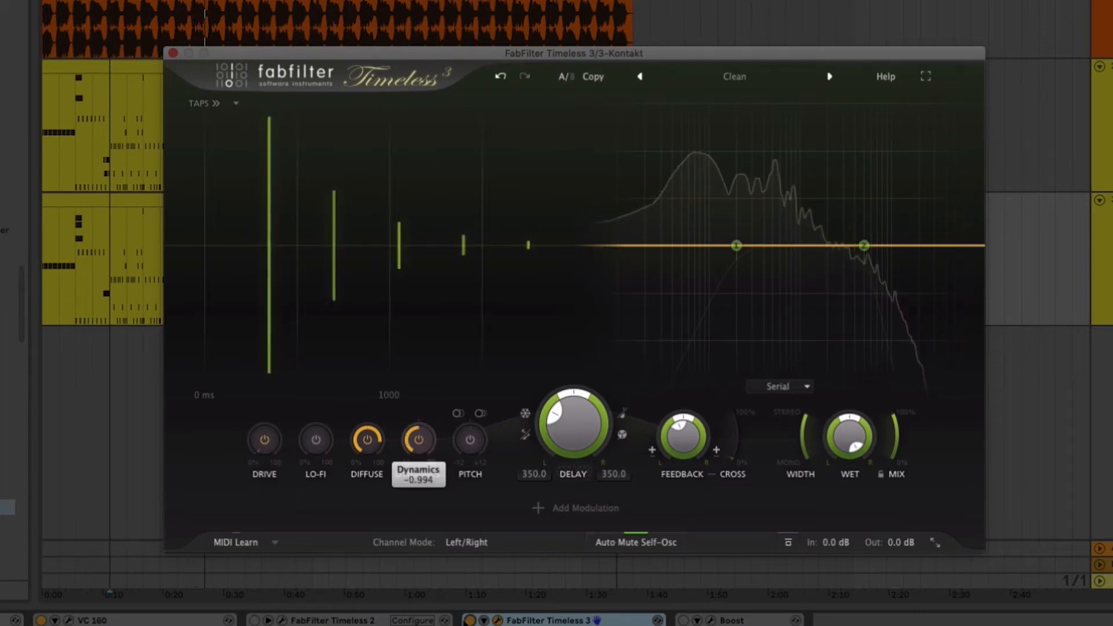
mouse_move(371, 446)
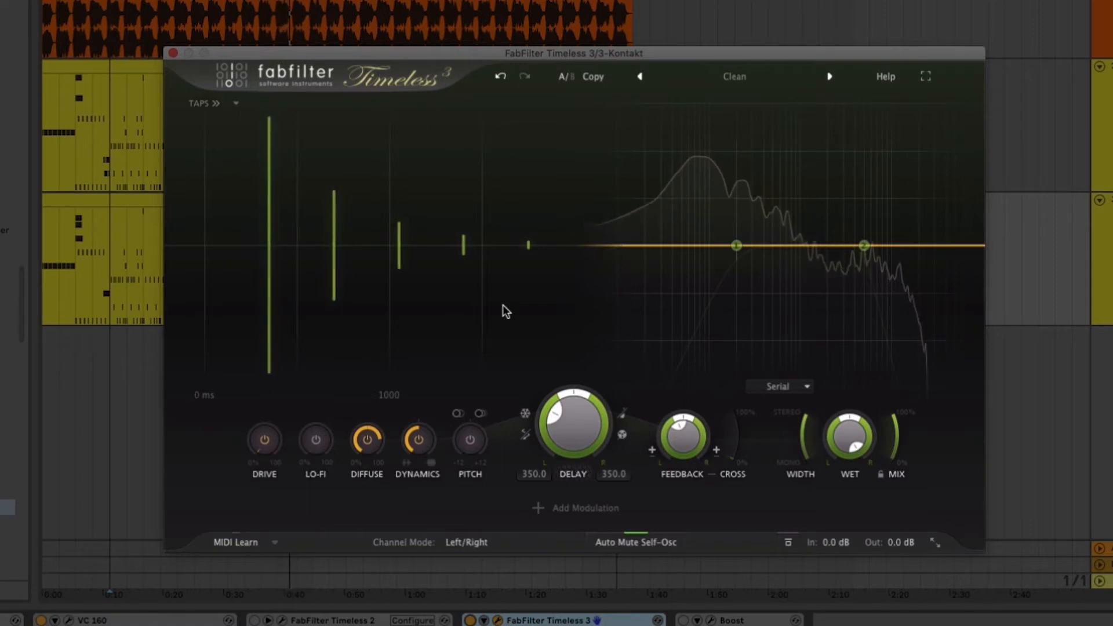
Lower the delay's mix well below 100% and return the Dynamics control to 1.000.
mouse_move(580, 422)
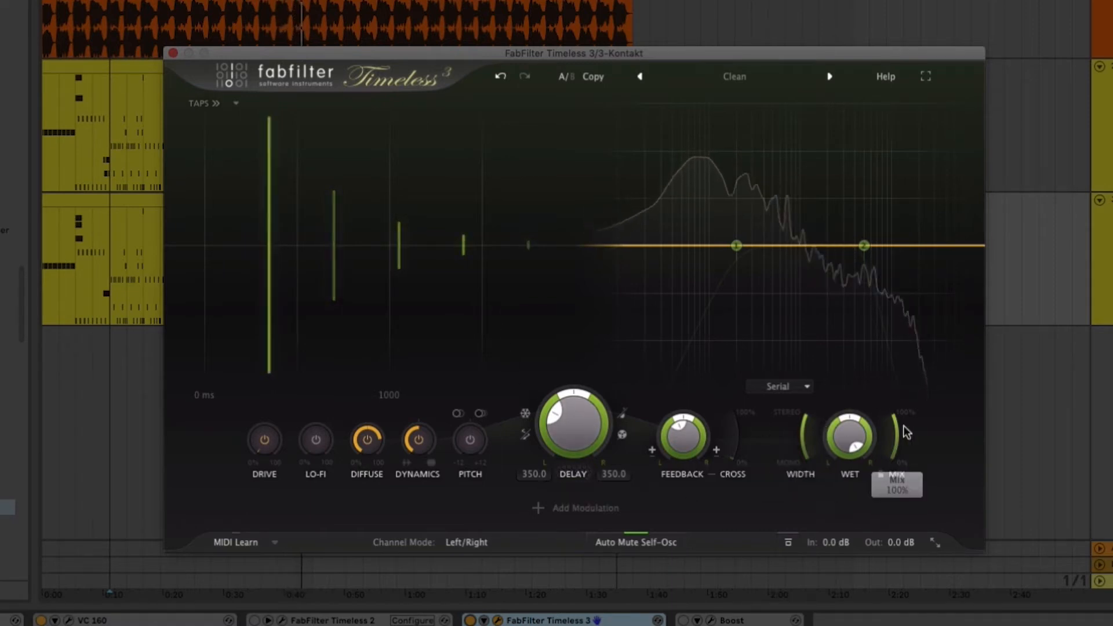
drag(899, 423, 845, 593)
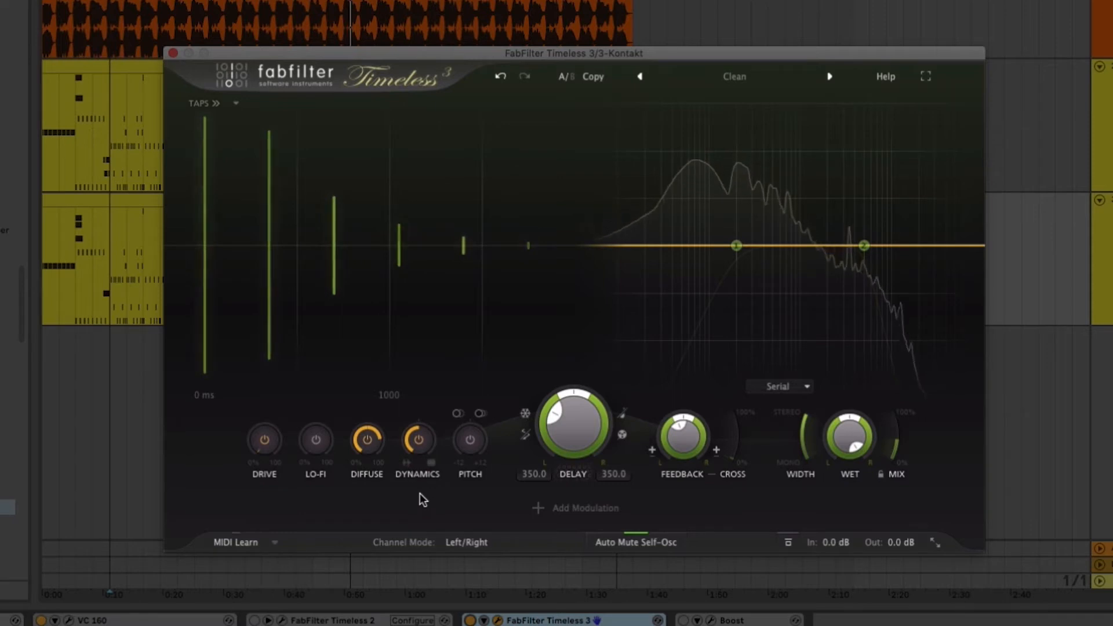
mouse_move(423, 440)
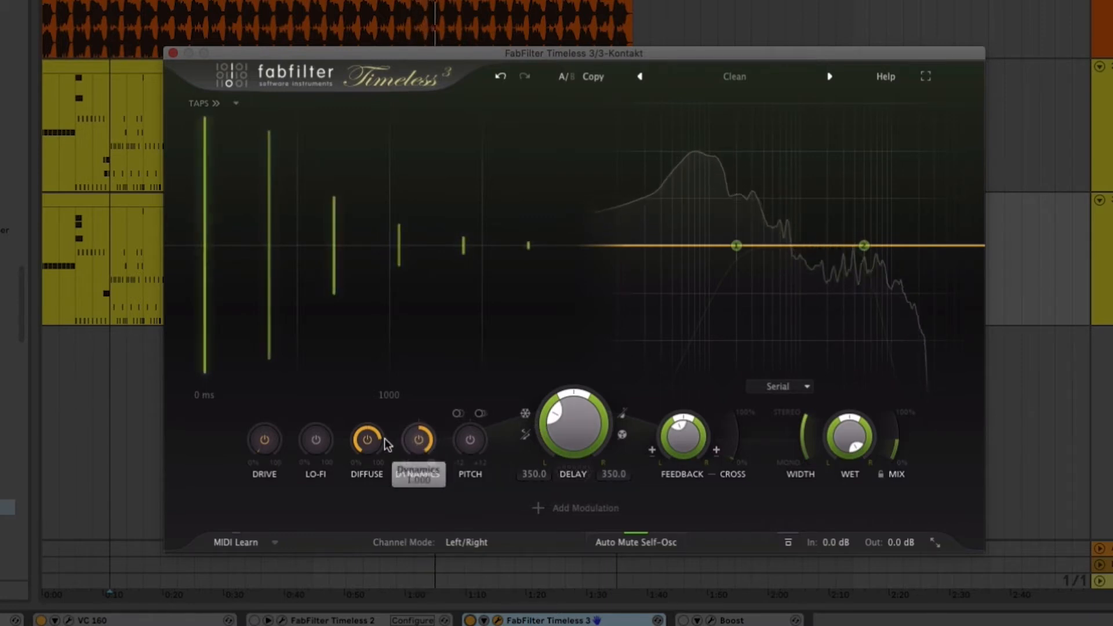
Lower the Diffuse amount to a small setting and raise the delay's mix slightly.
mouse_move(363, 443)
drag(364, 440, 373, 609)
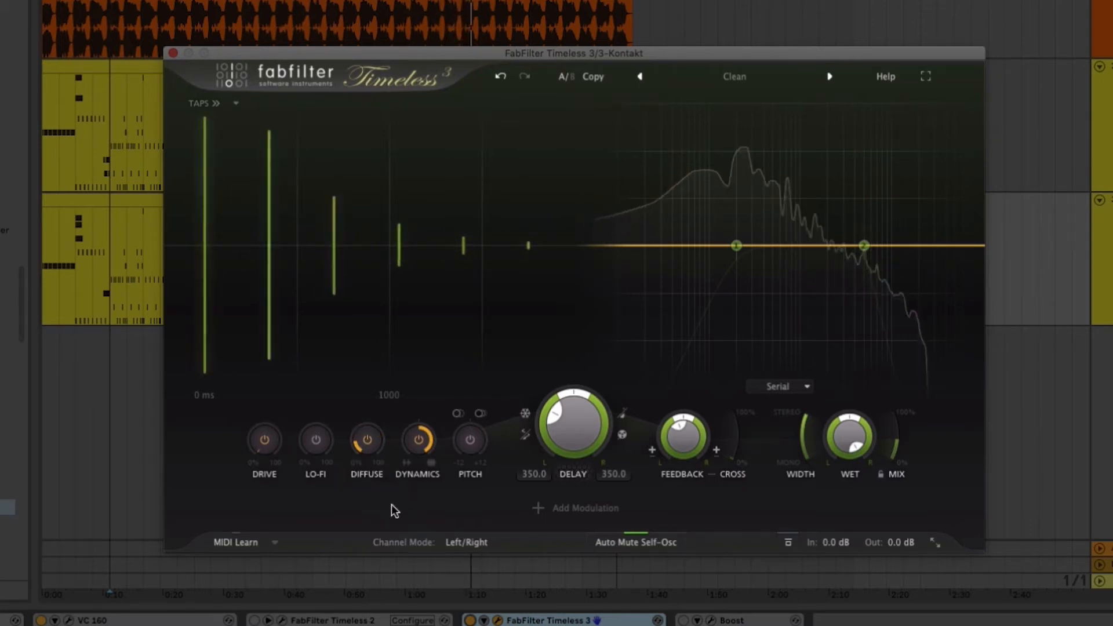
mouse_move(909, 450)
drag(902, 438, 899, 369)
Reset the Dynamics and Diffuse controls to zero and set the delay's mix to about 49%.
mouse_move(409, 450)
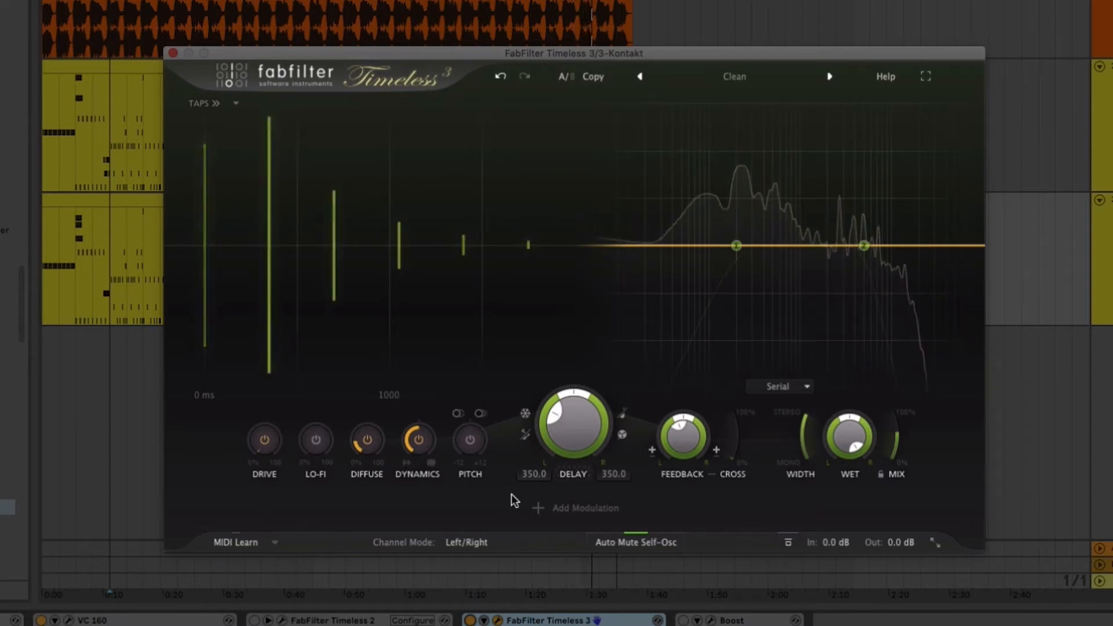
double_click(422, 440)
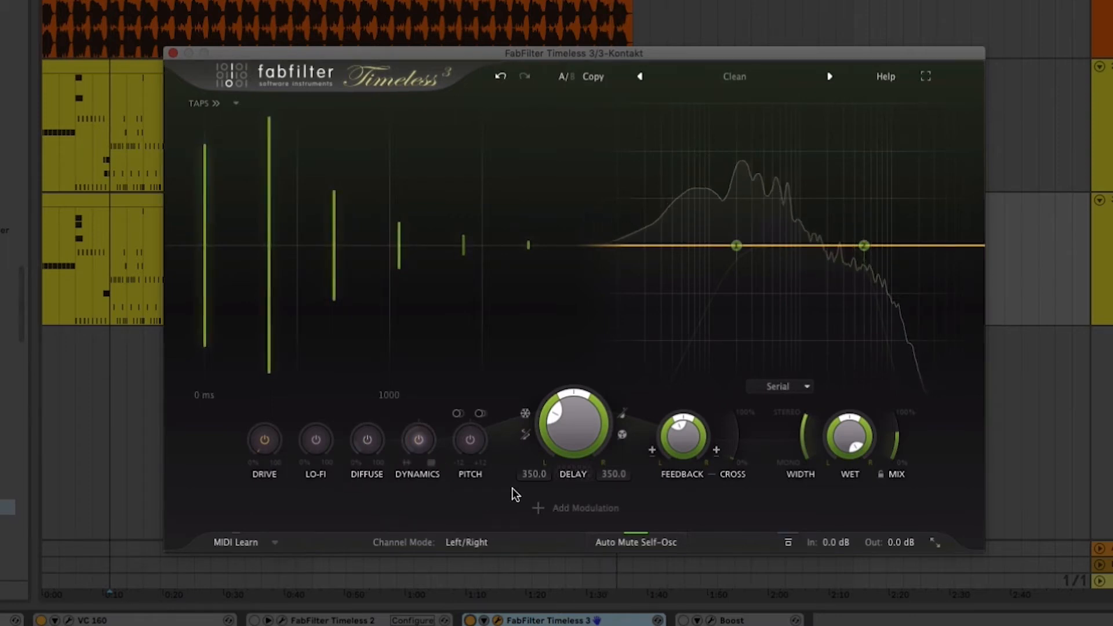
mouse_move(519, 455)
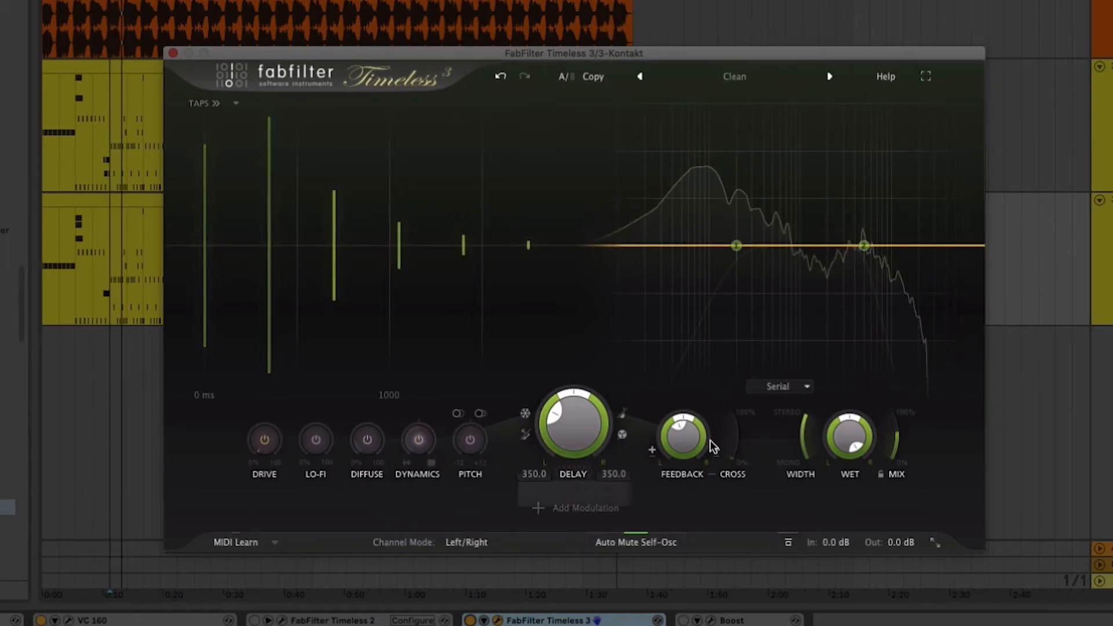
mouse_move(890, 441)
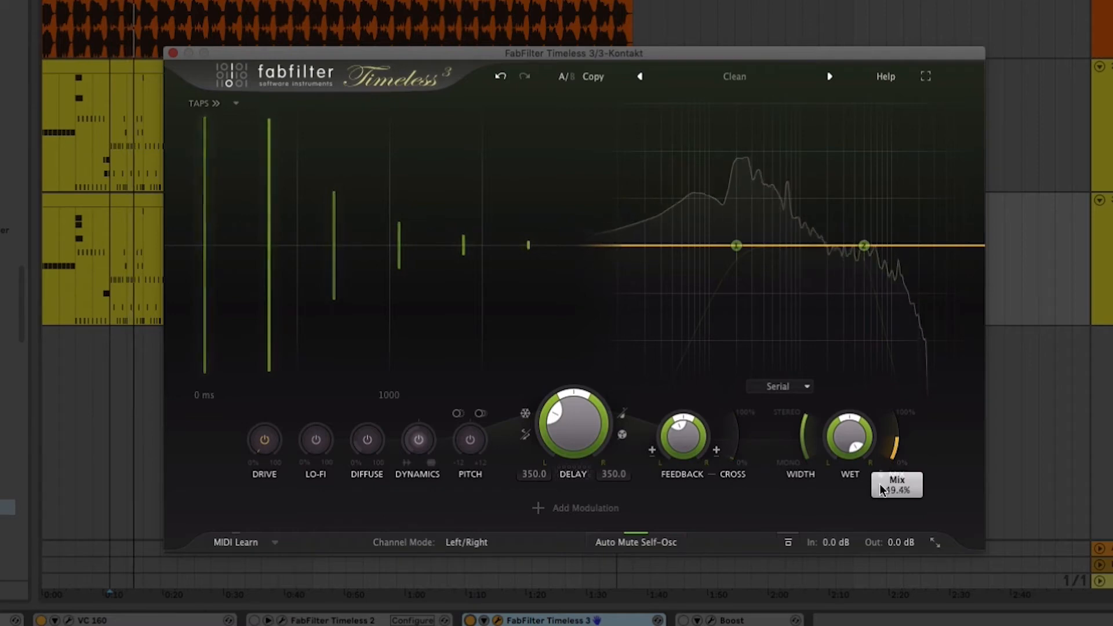
Raise the pitch shift to 0.168 semitones, and further to about 1.31 semitones.
mouse_move(469, 448)
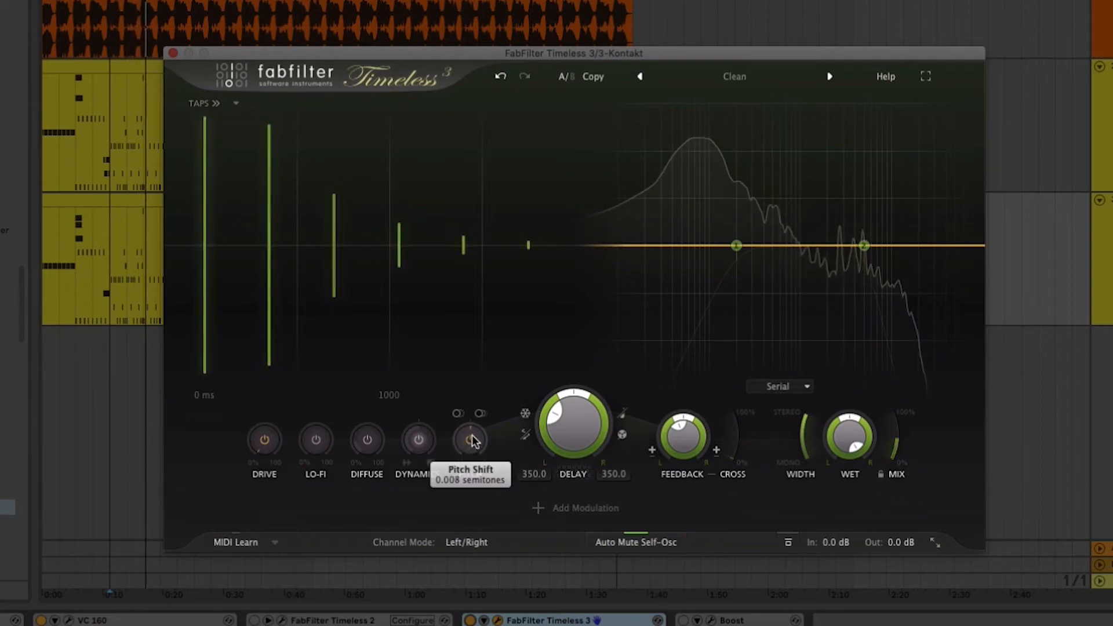
drag(474, 430, 477, 421)
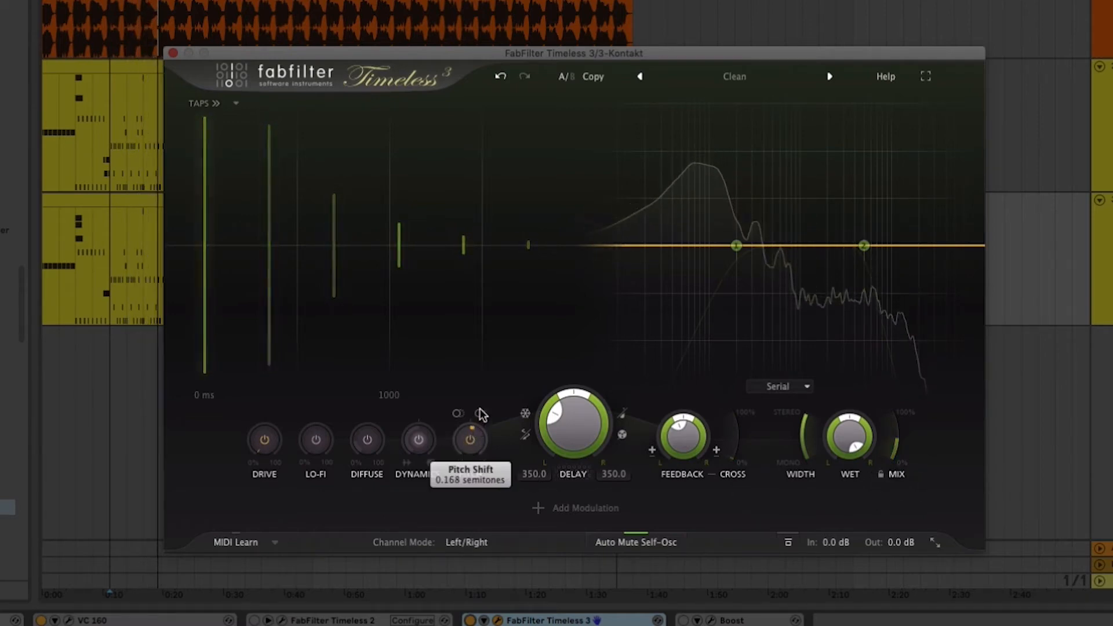
mouse_move(687, 444)
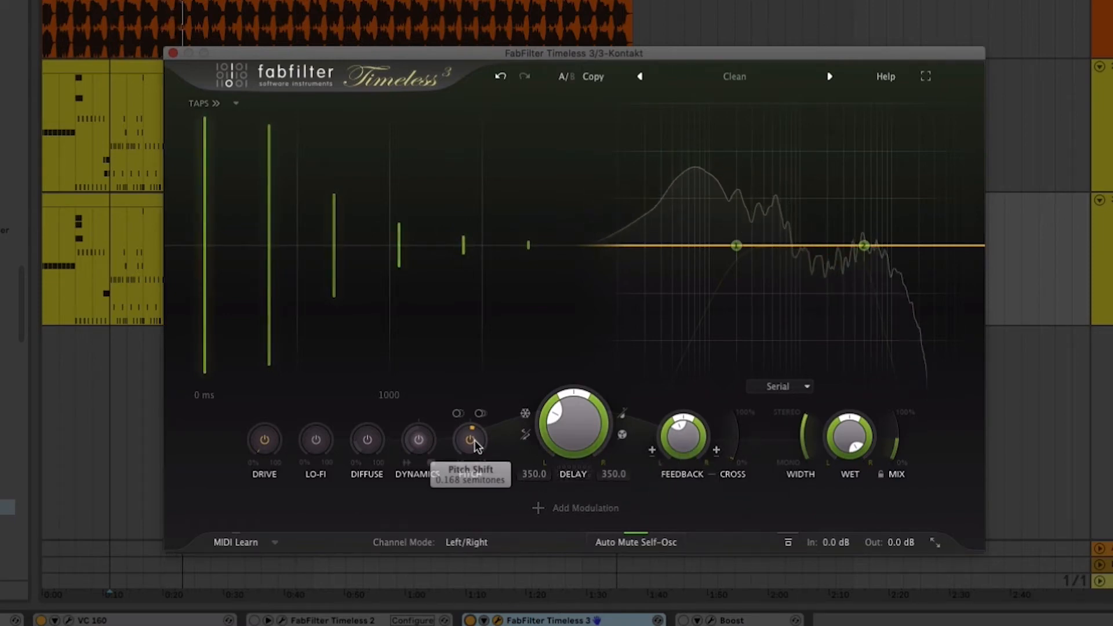
mouse_move(475, 440)
mouse_down()
mouse_move(476, 422)
mouse_move(475, 436)
mouse_up()
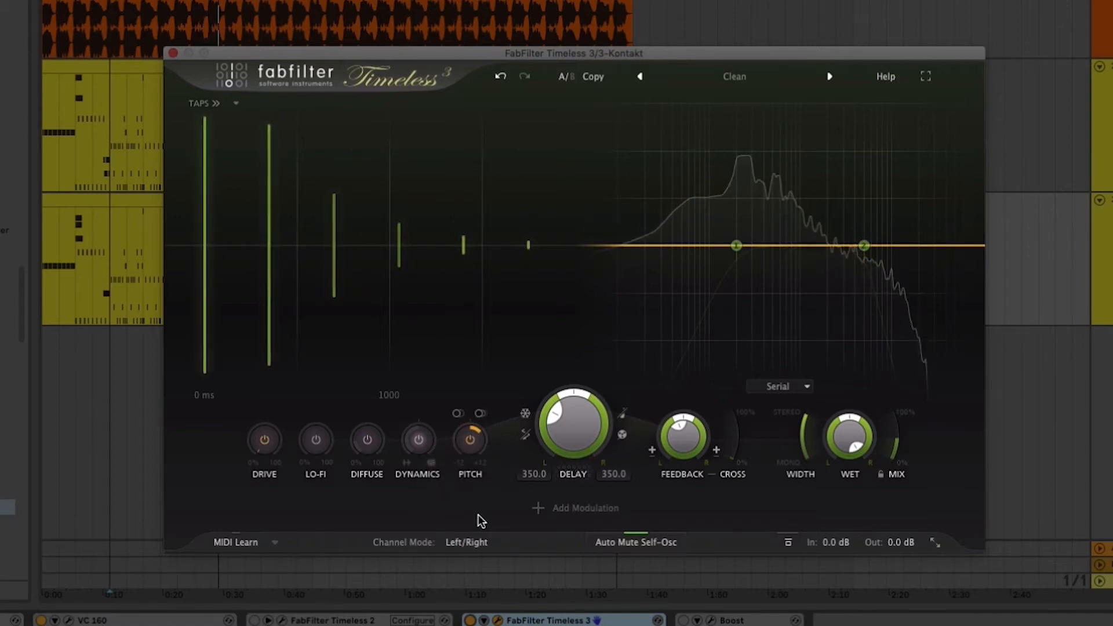
Try the pitch shifter with the Outside Feedback option before restoring it to Inside Feedback.
click(484, 413)
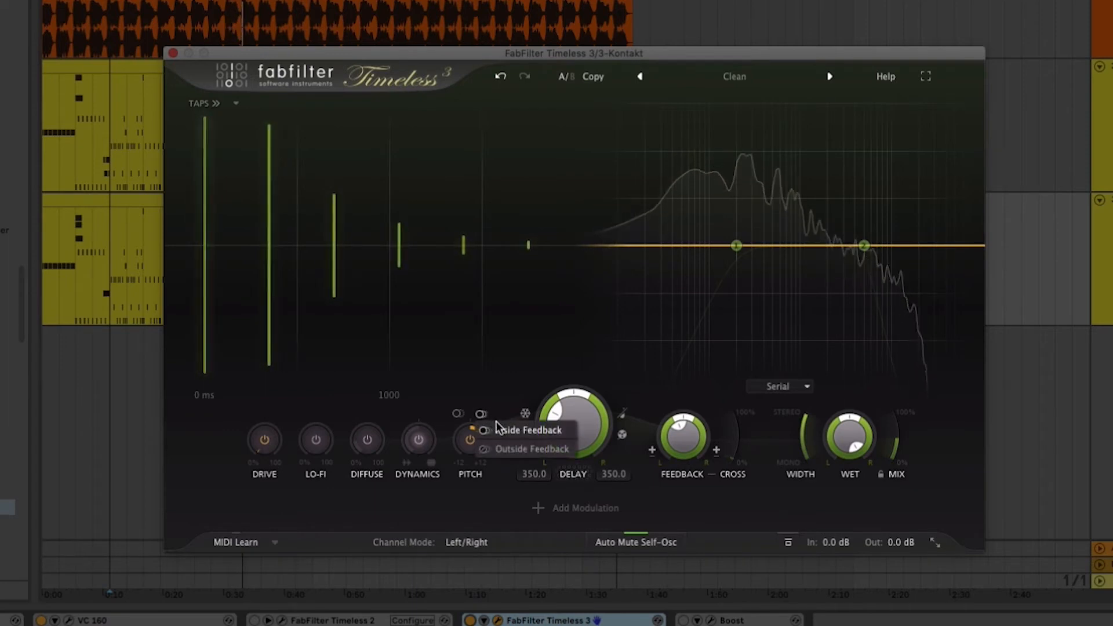
click(509, 447)
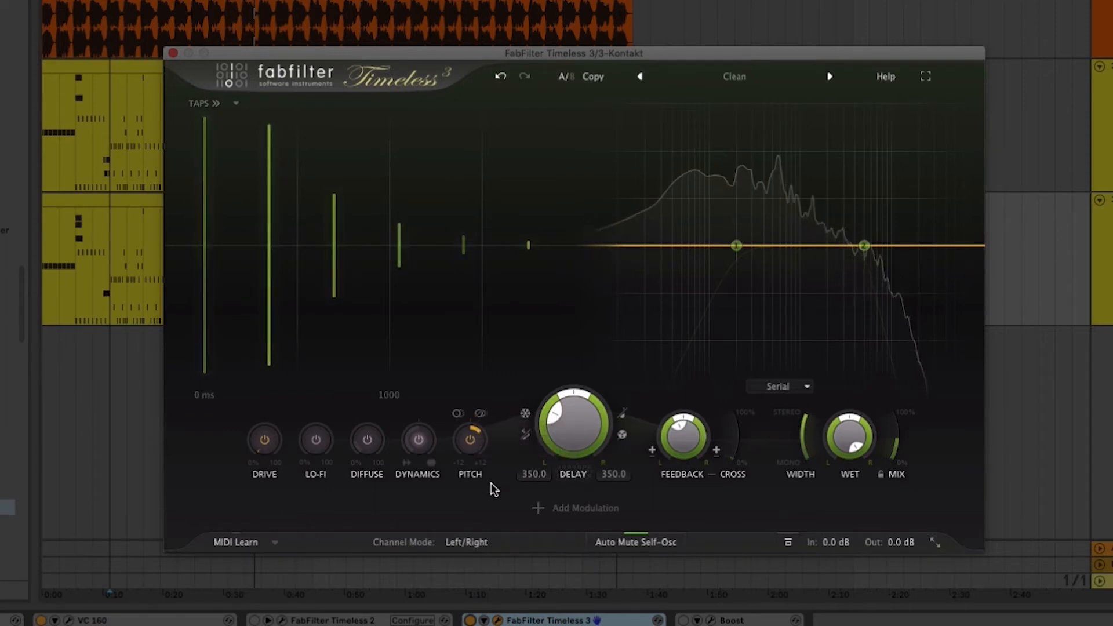
click(480, 414)
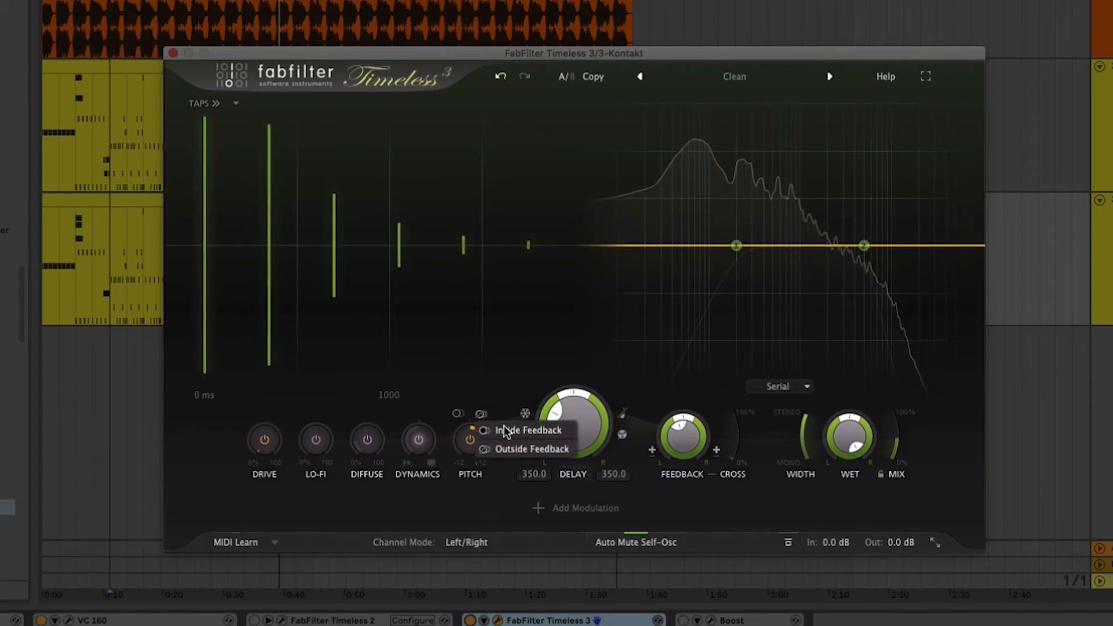
click(504, 429)
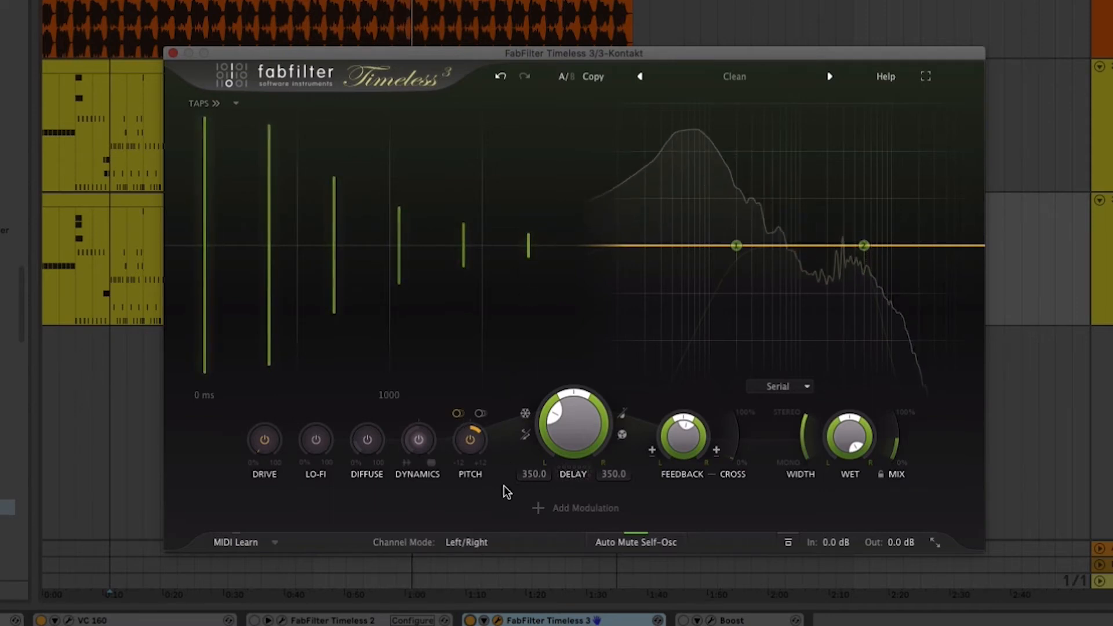
Try the Mid/Side channel mode and switch back to Left/Right.
click(471, 545)
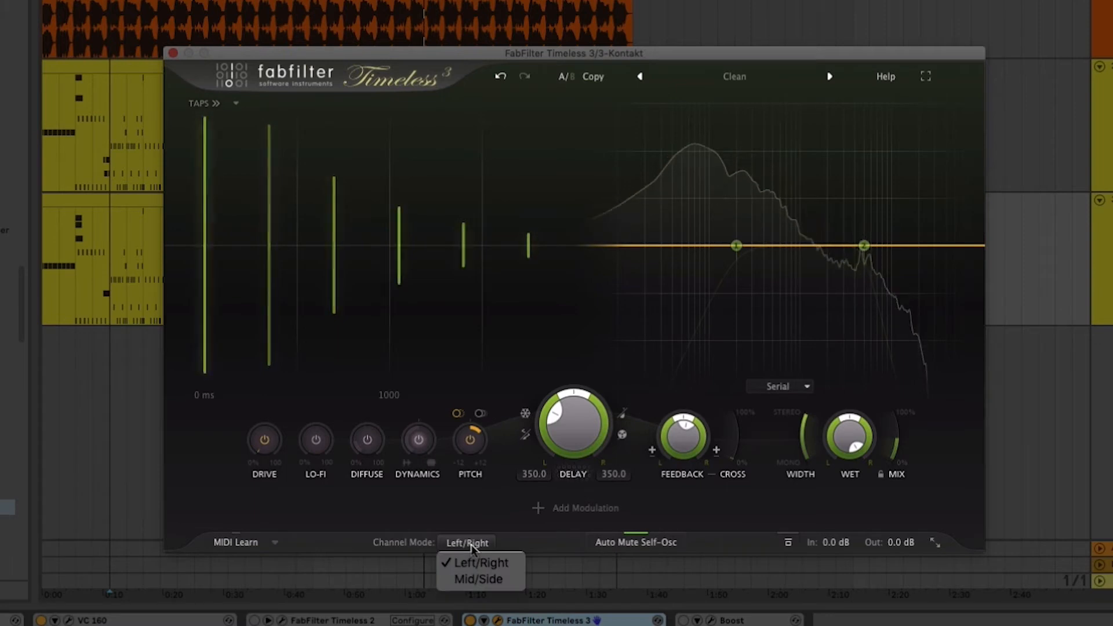
click(473, 579)
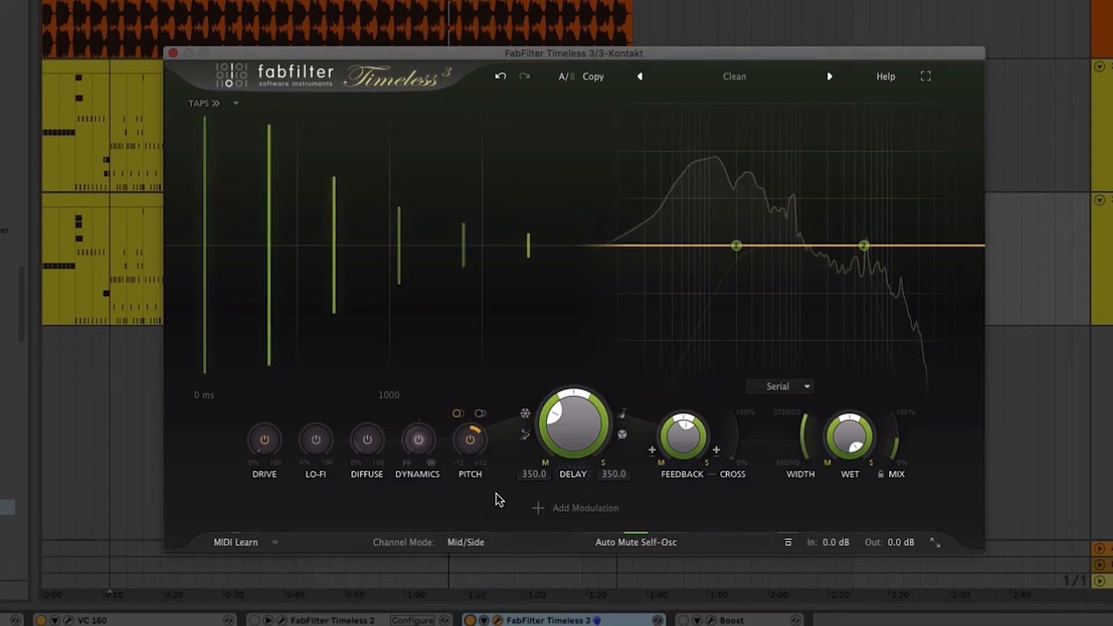
click(456, 558)
click(469, 562)
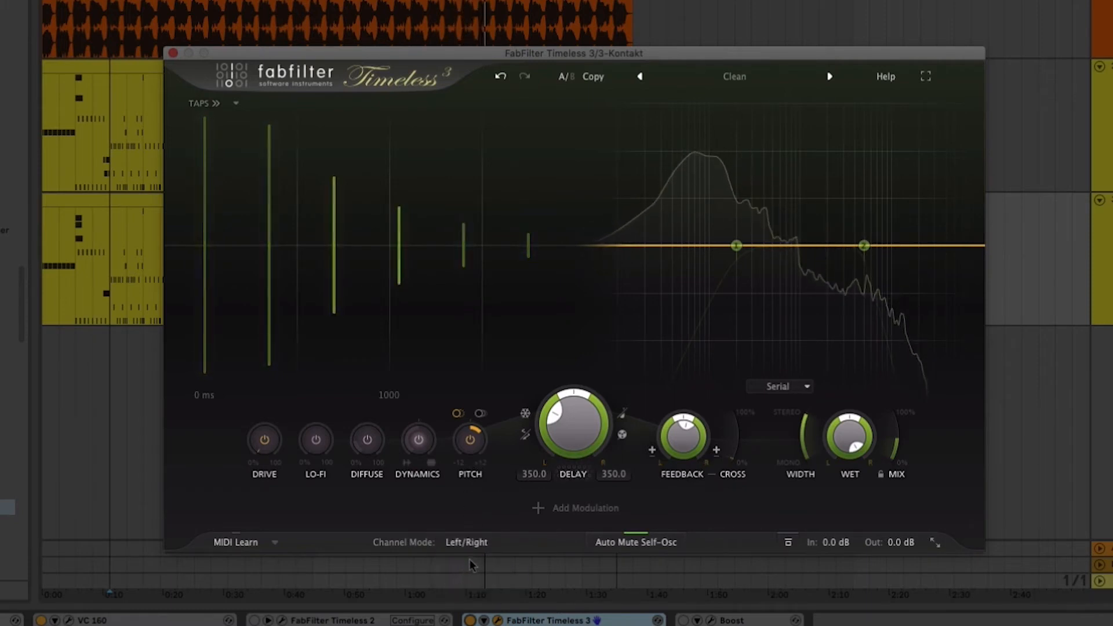
Set the pitch shift to exactly 1.313 semitones.
mouse_move(473, 441)
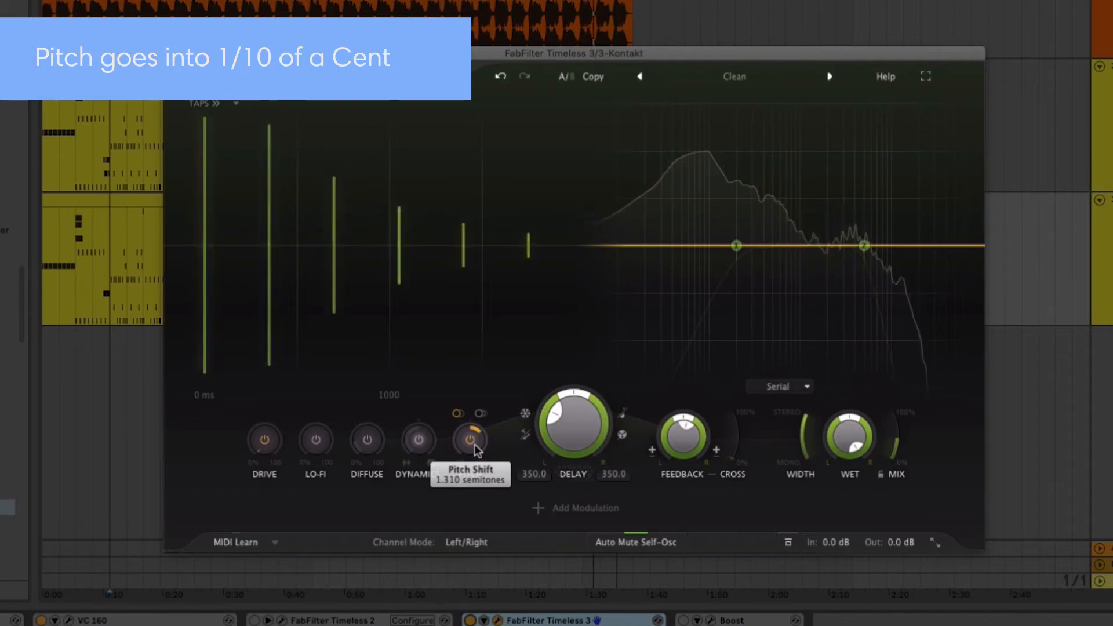
click(461, 482)
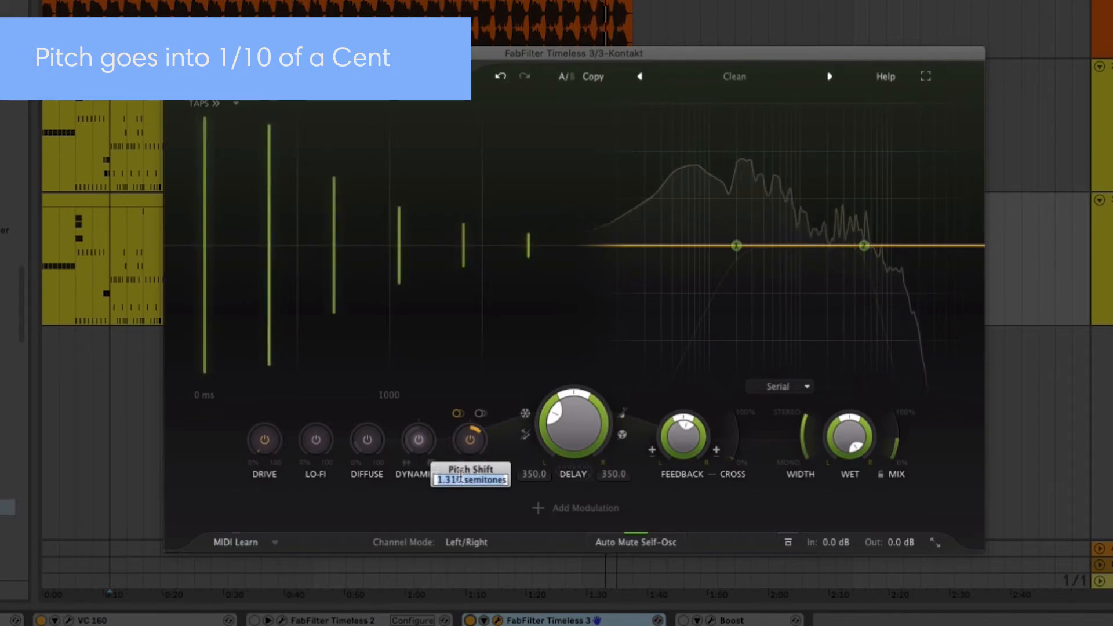
text(1.31)
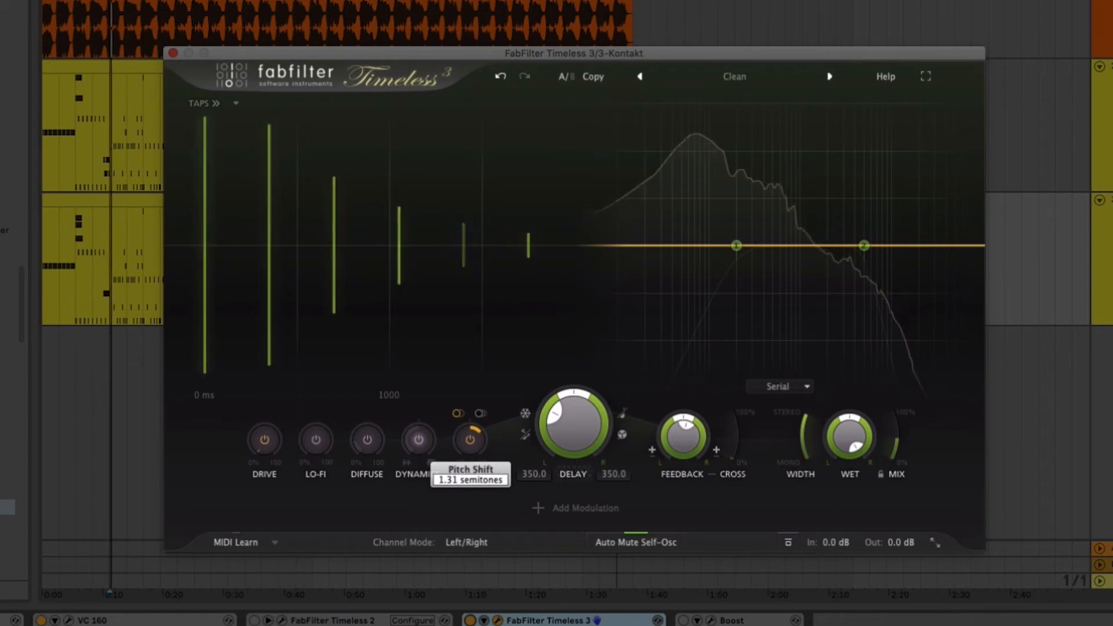
text(3)
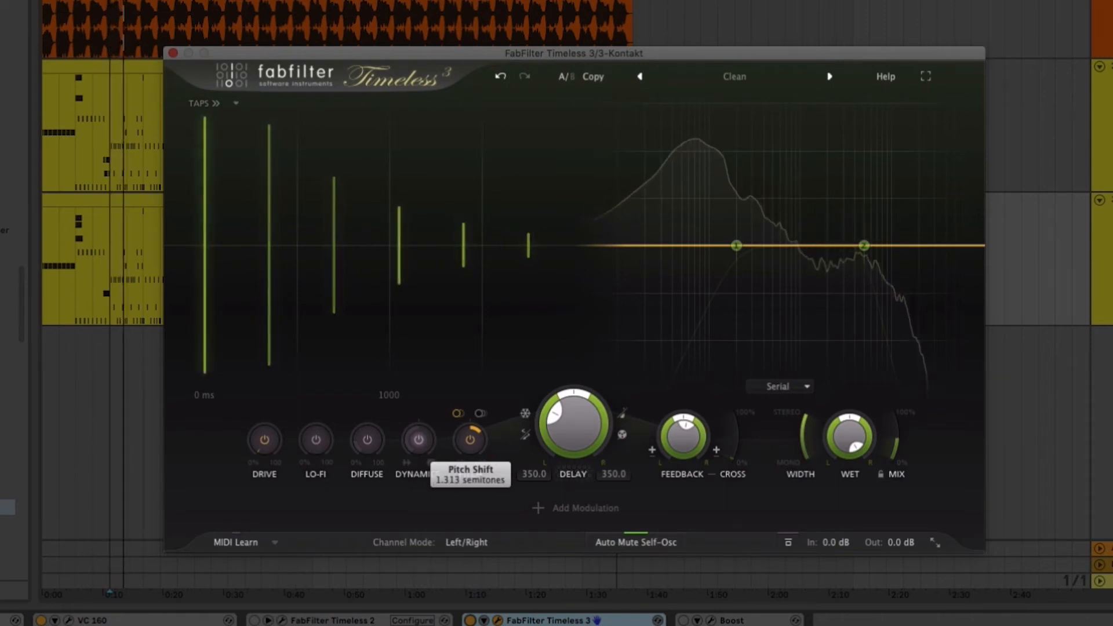
key(Return)
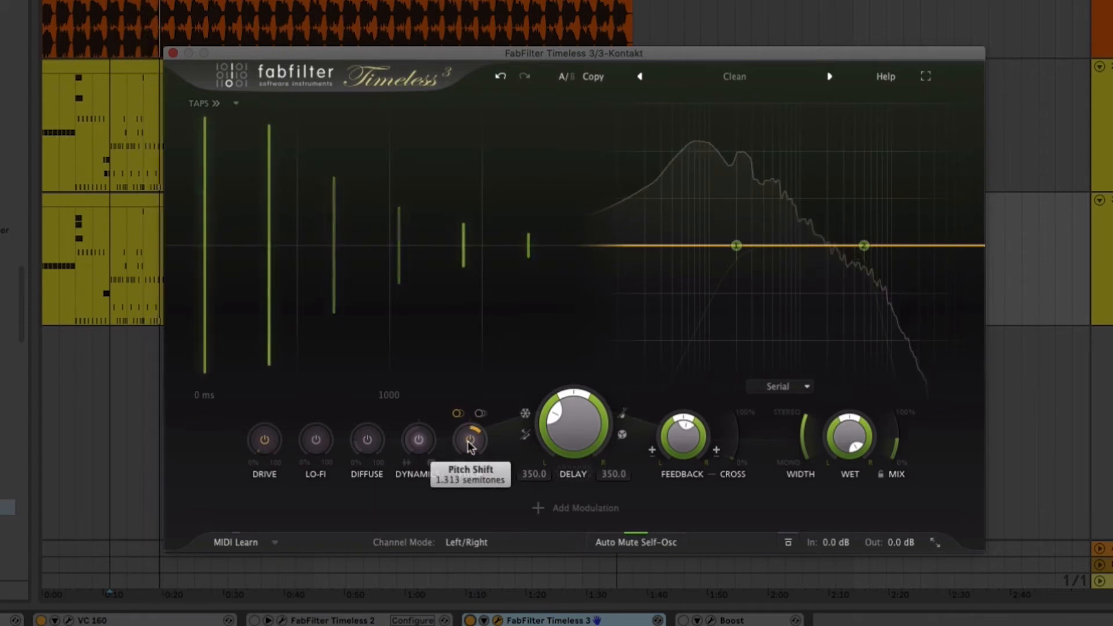
Change the last decimal of the pitch shift to set it to 1.312 semitones.
double_click(455, 488)
click(460, 479)
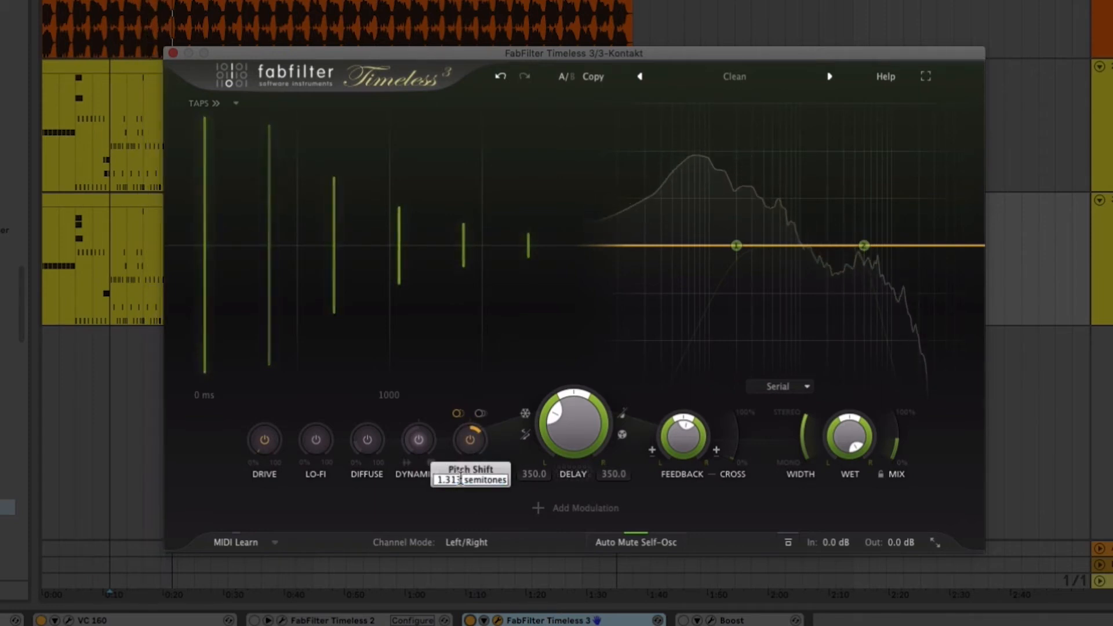
key(BackSpace)
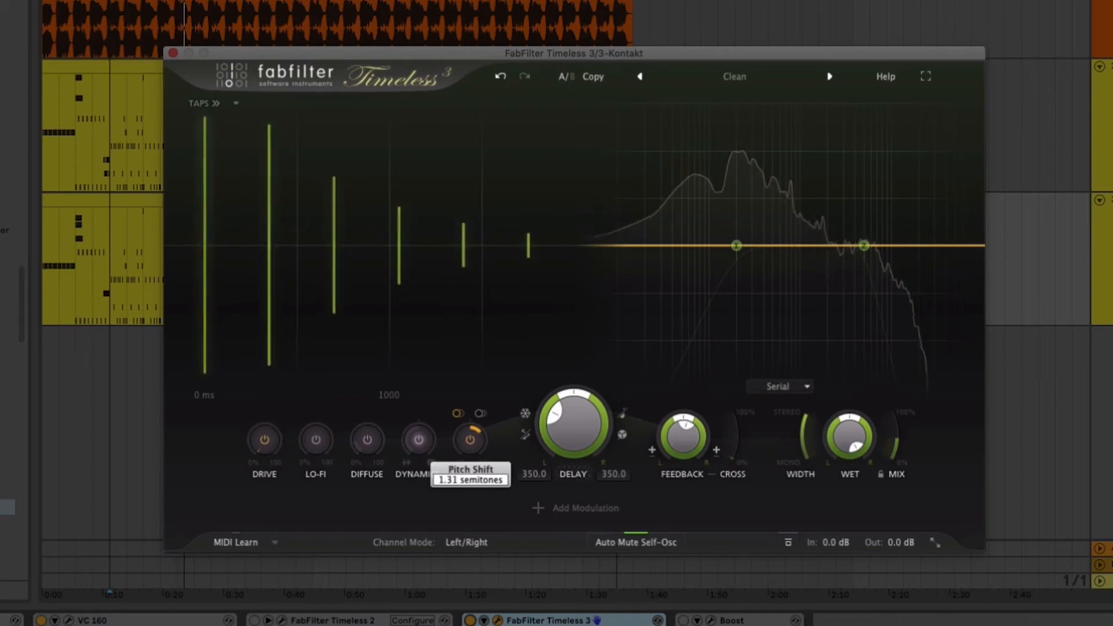
text(2)
key(Return)
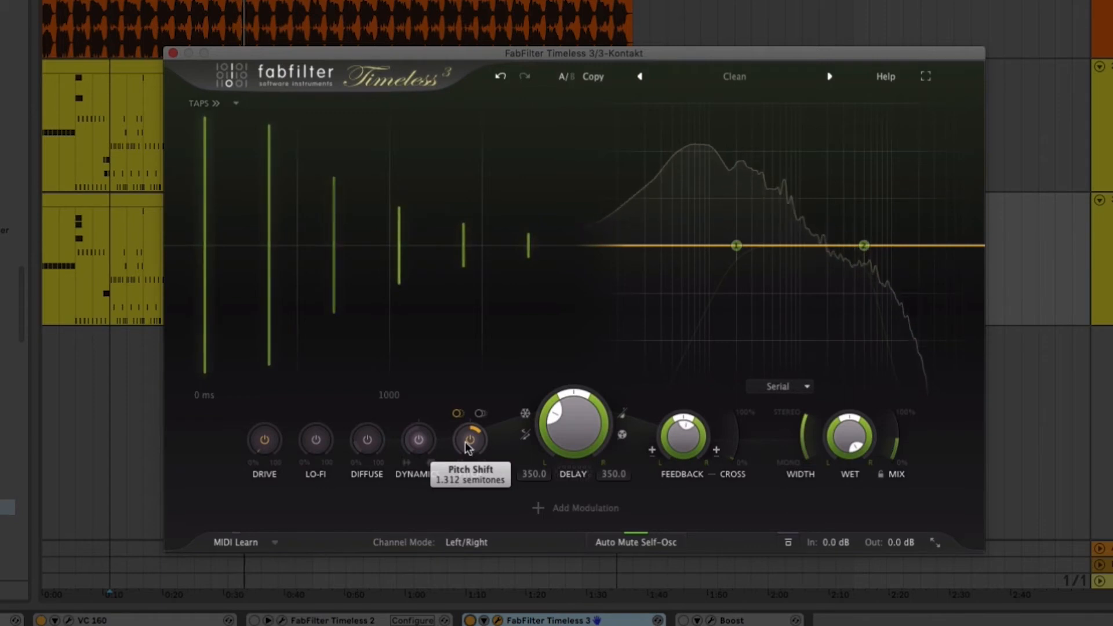
Try the pitch shift at its 12-semitone maximum and bring it down to about 1.12 semitones.
drag(467, 445, 471, 323)
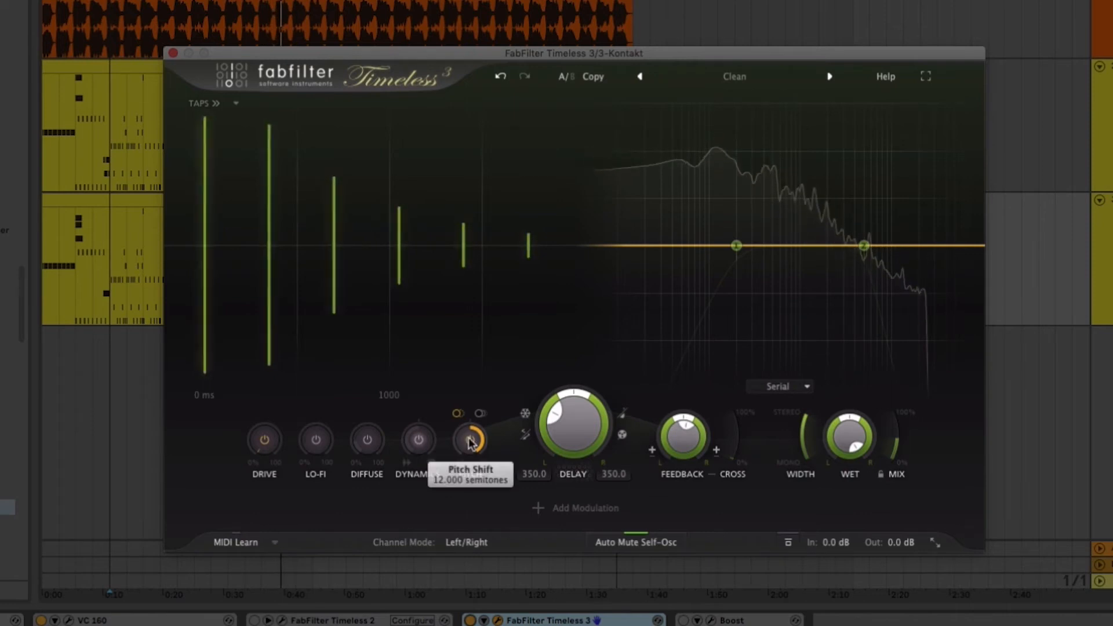
drag(466, 450, 444, 606)
drag(470, 434, 462, 545)
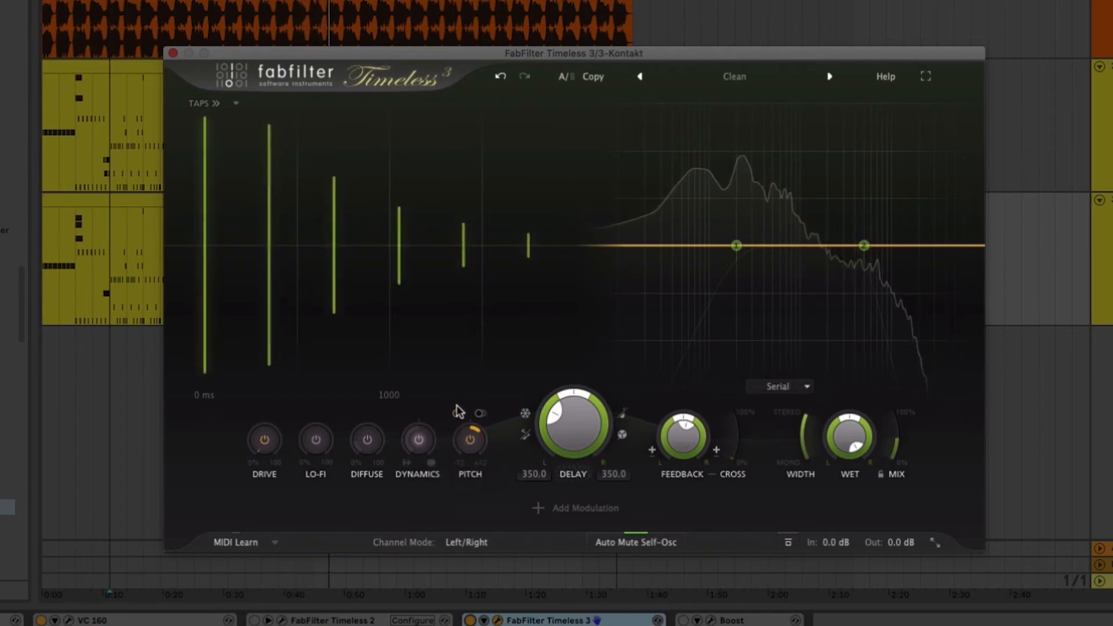
mouse_move(467, 436)
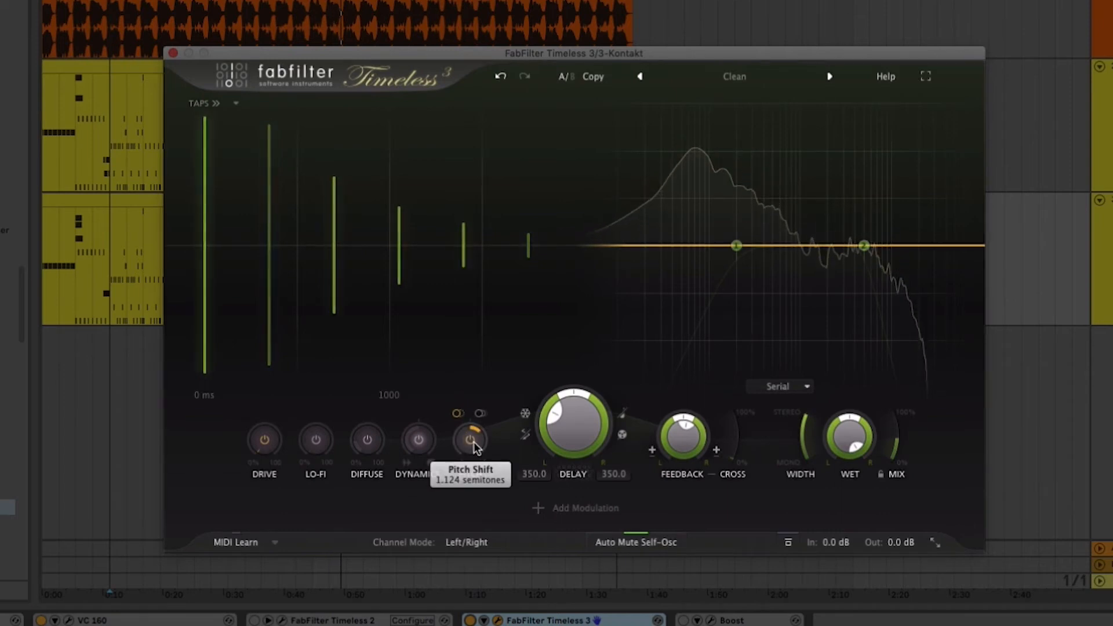
Open tap editing and add five taps at varied levels between 0% and 100%, including 19.1% at -17.67 dB and 68.2% at -6.16 dB.
click(221, 105)
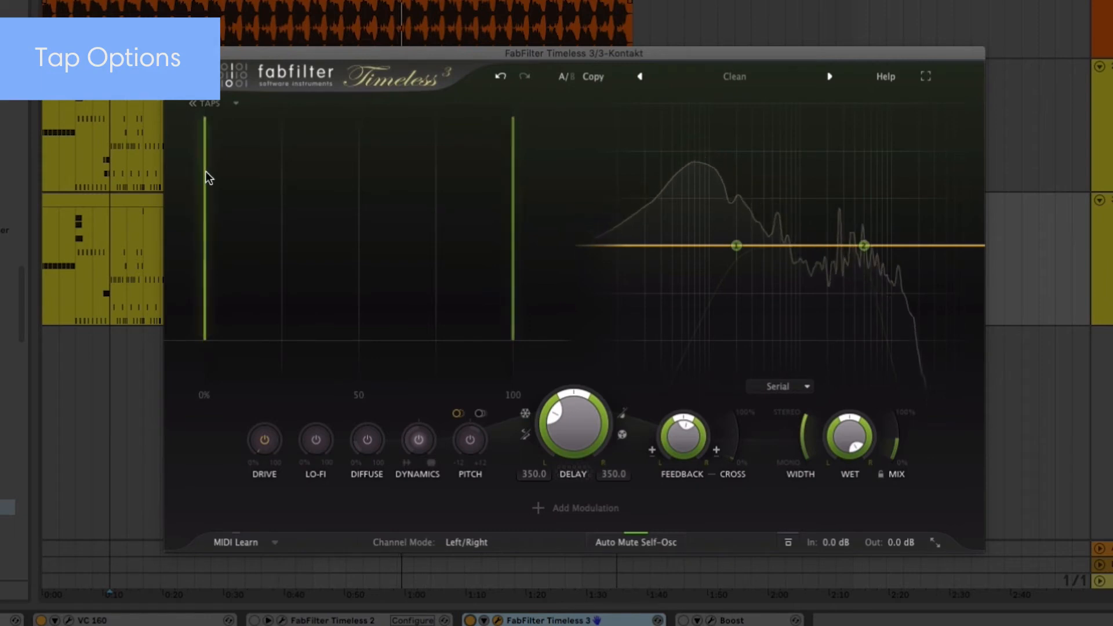
mouse_move(514, 207)
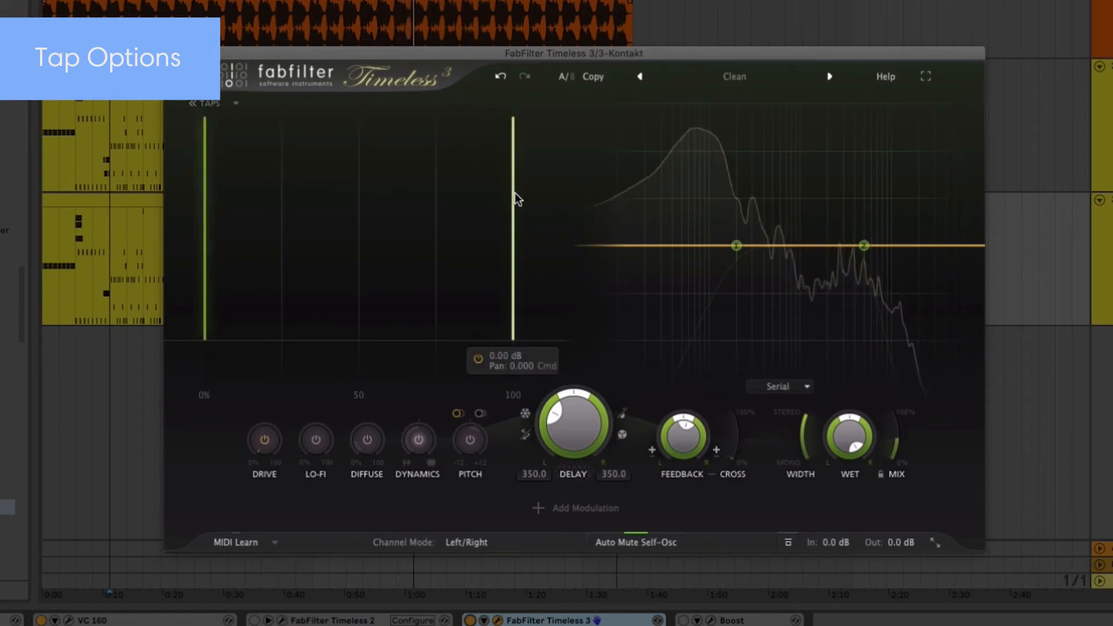
double_click(262, 258)
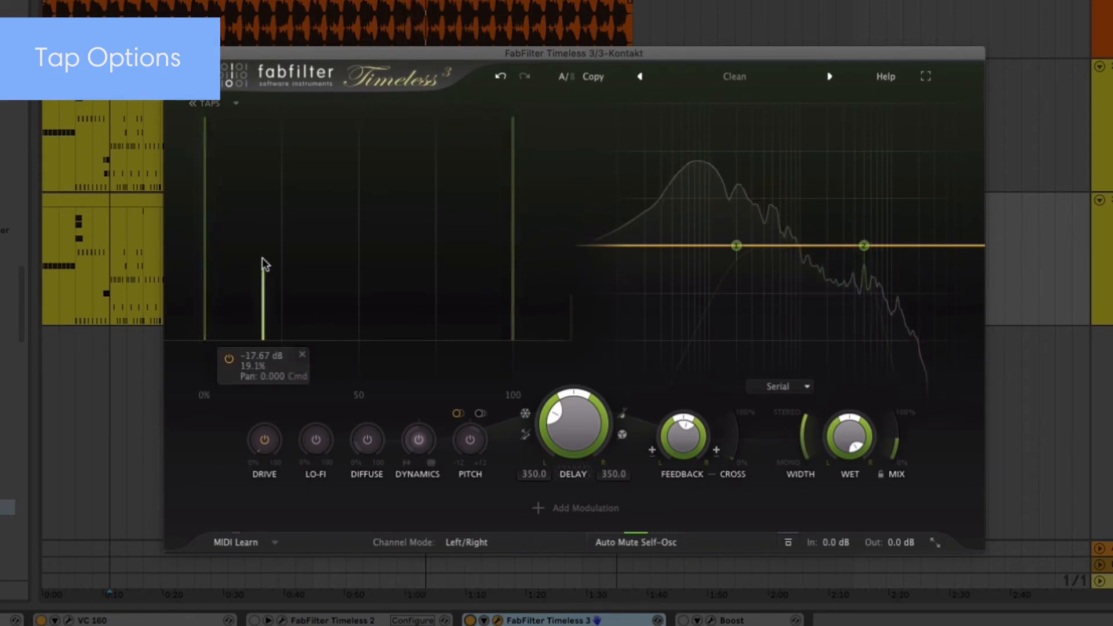
double_click(318, 219)
double_click(358, 283)
double_click(413, 183)
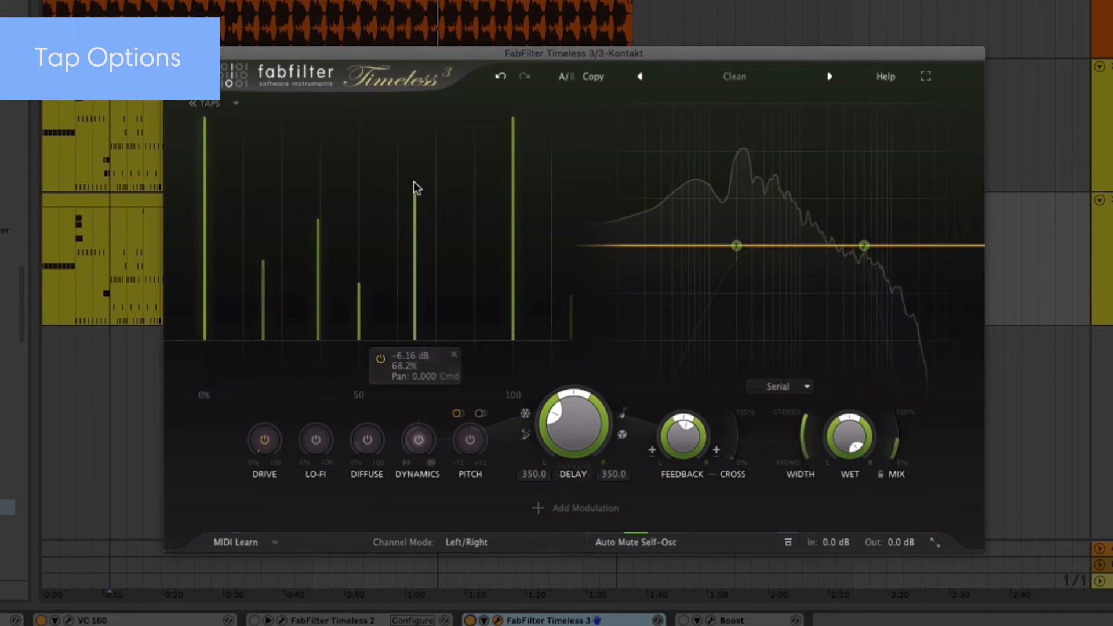
double_click(470, 268)
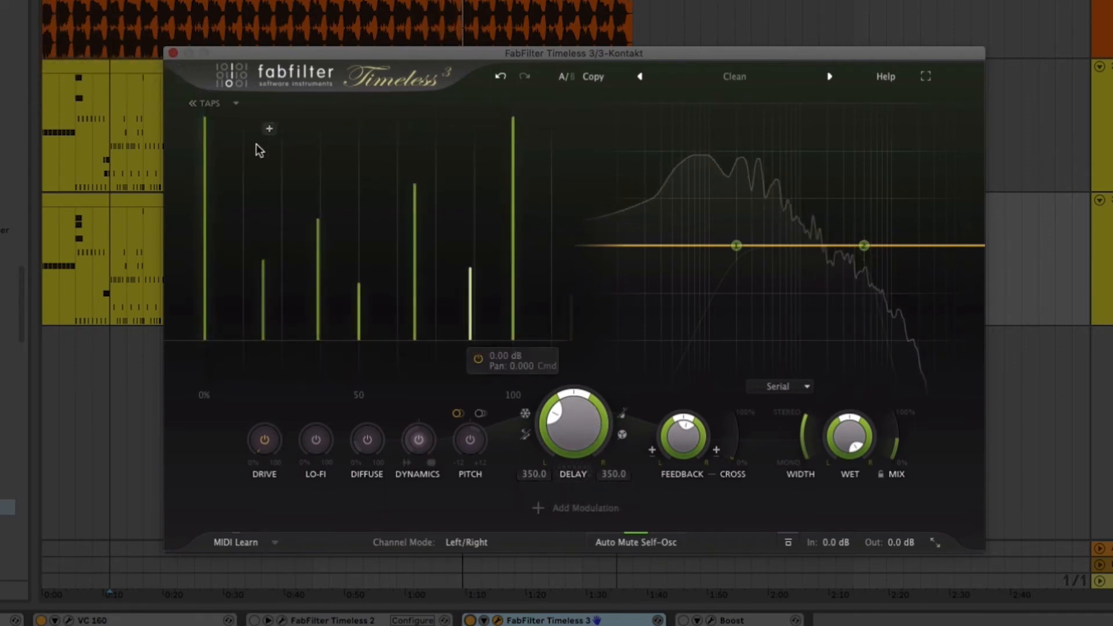
Lower the feedback slightly while viewing the full echo pattern, and return to tap editing.
click(193, 104)
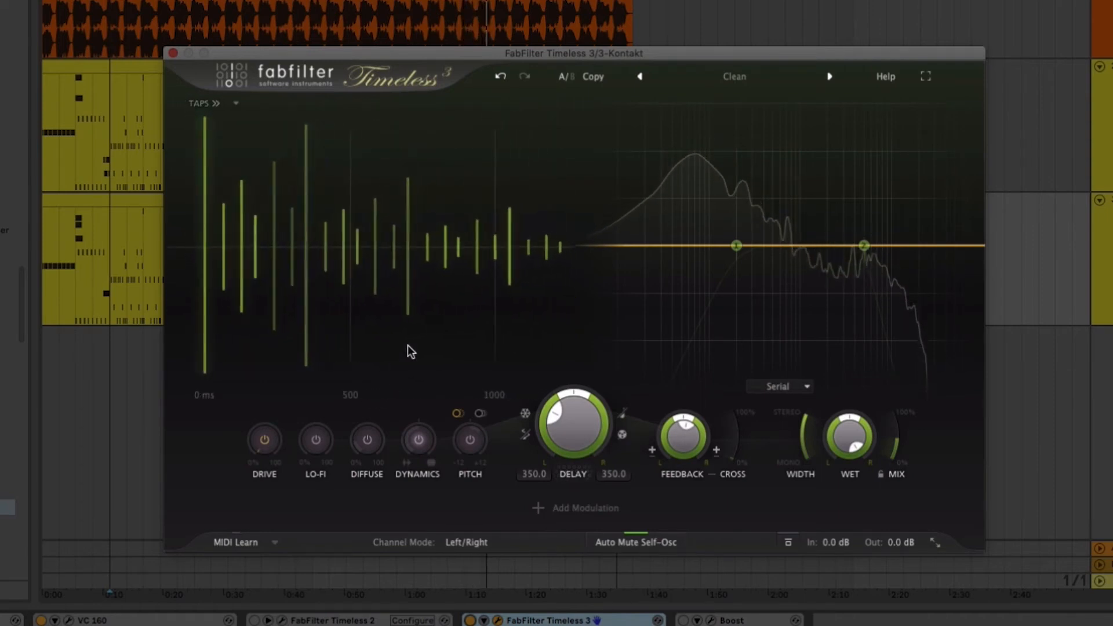
mouse_move(681, 440)
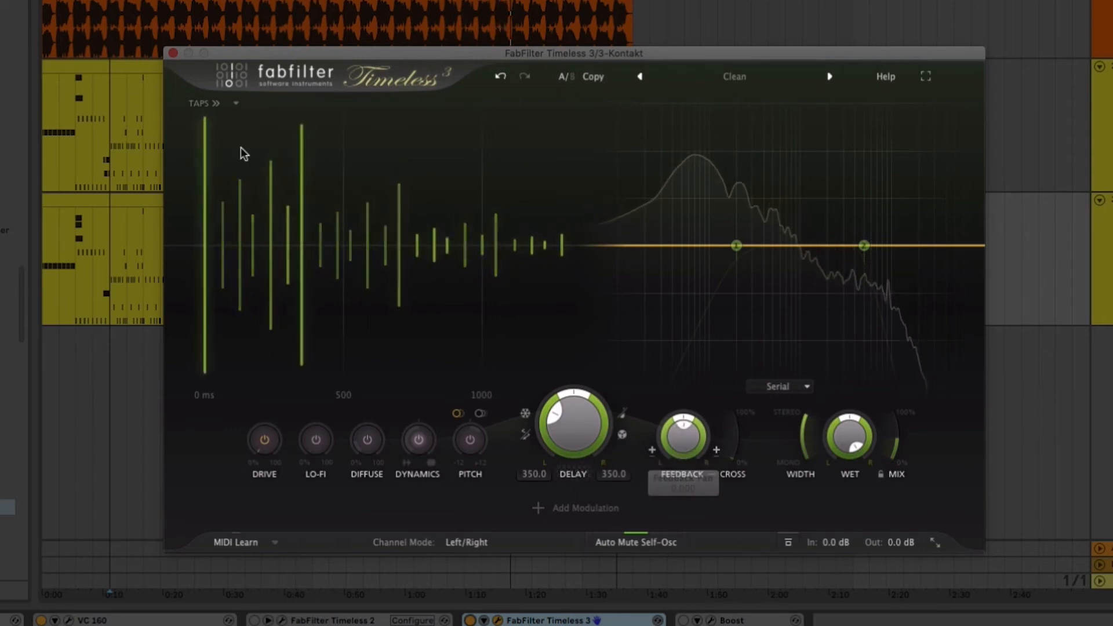
click(216, 106)
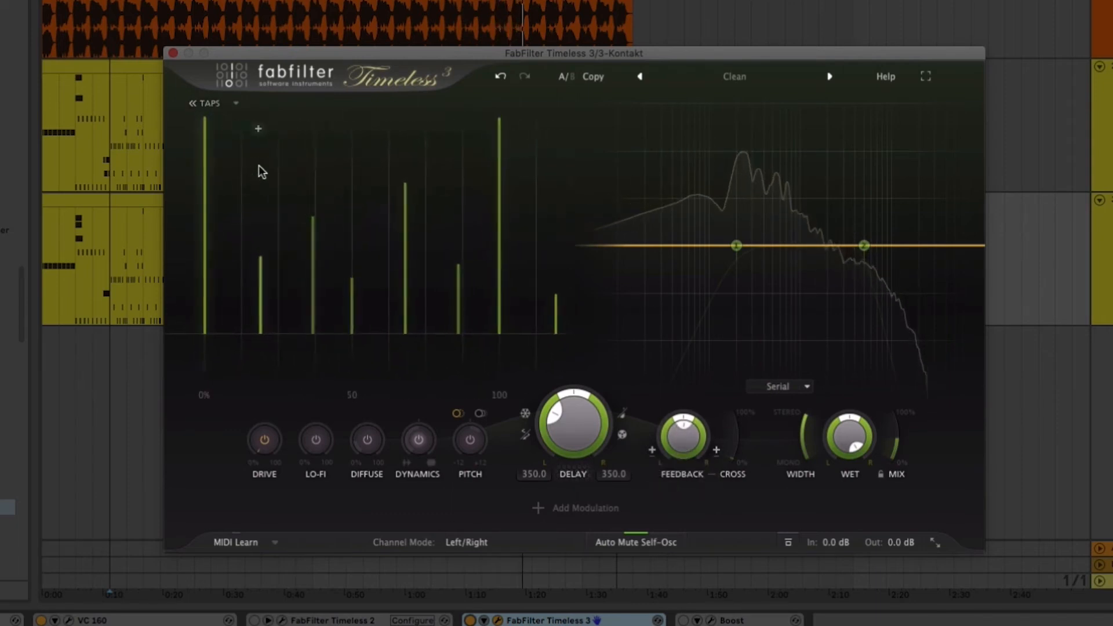
Select the first three custom taps, move them later so the middle one is near 43.6%, pan them right and raise their levels slightly.
drag(245, 178, 295, 284)
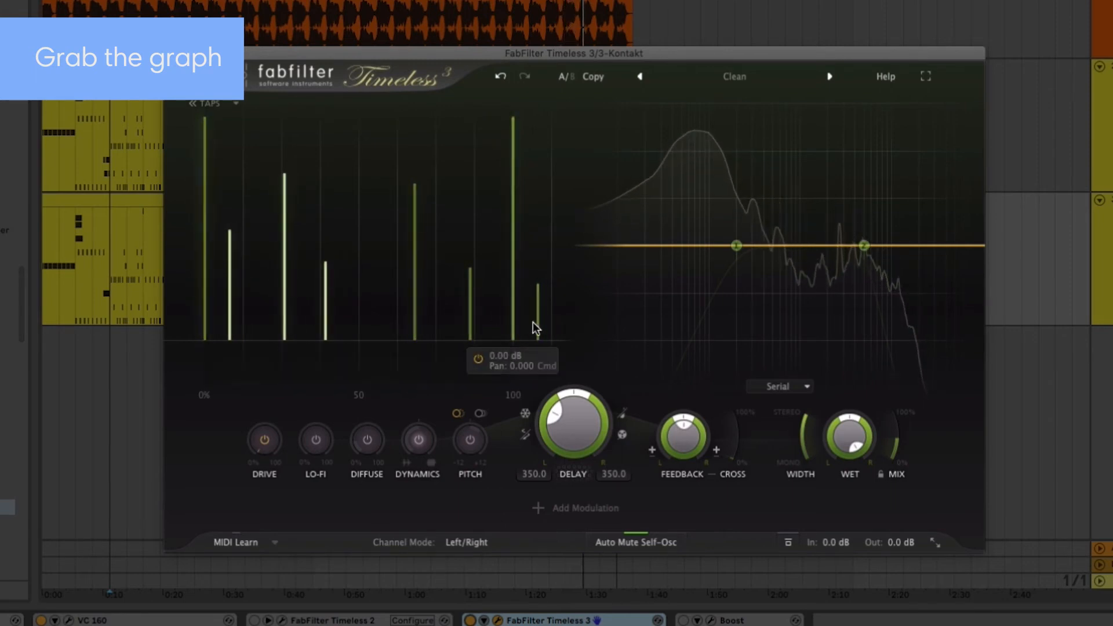
drag(280, 289, 343, 295)
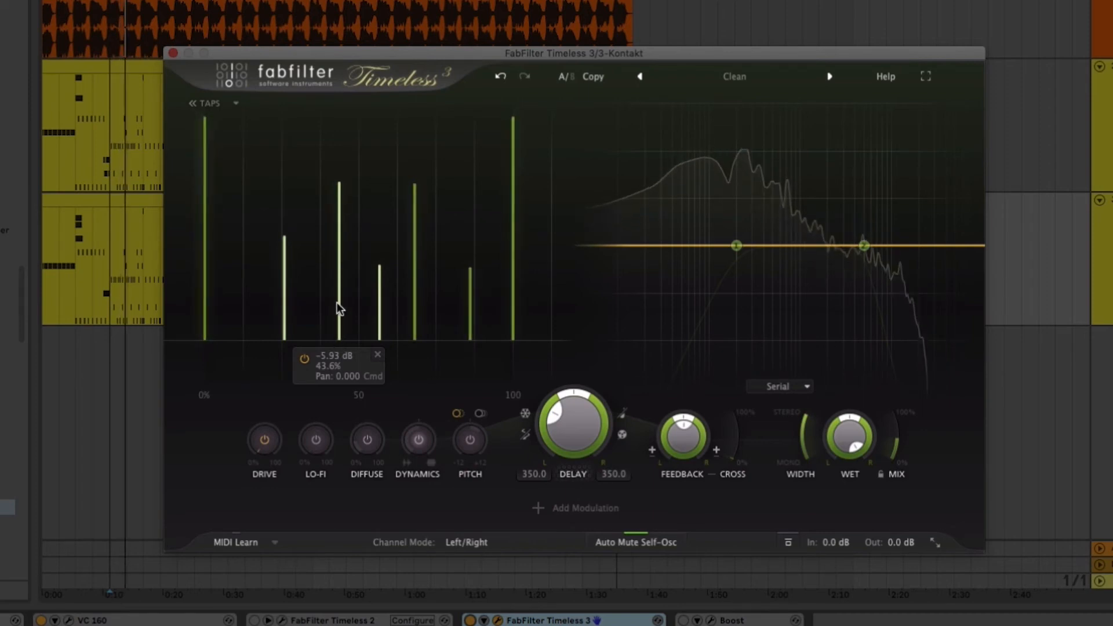
scroll(340, 225, up, 1)
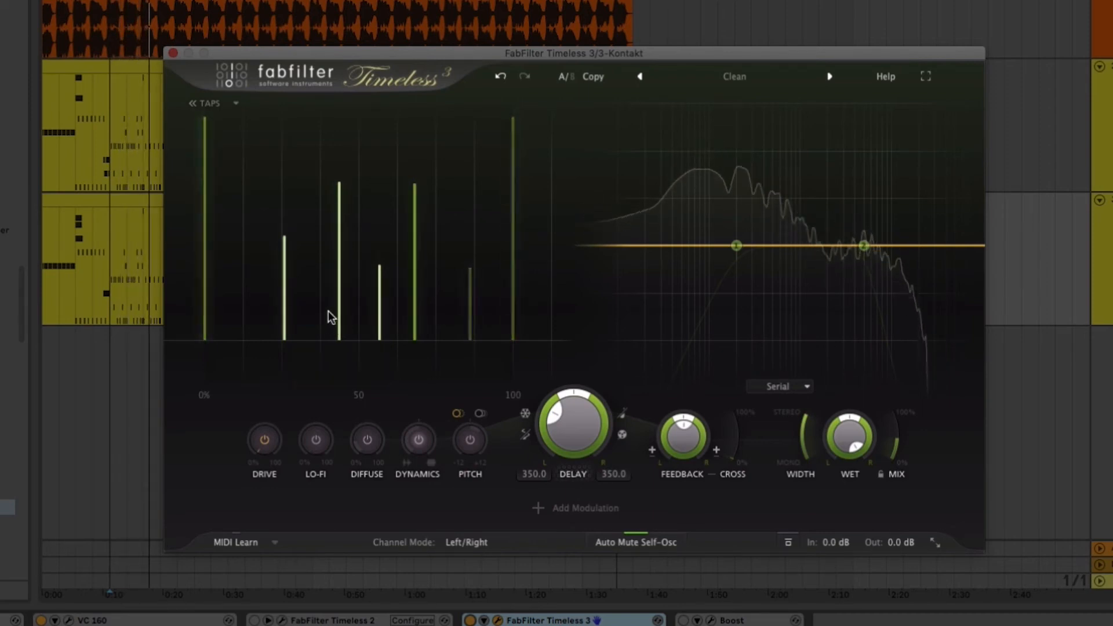
mouse_move(342, 225)
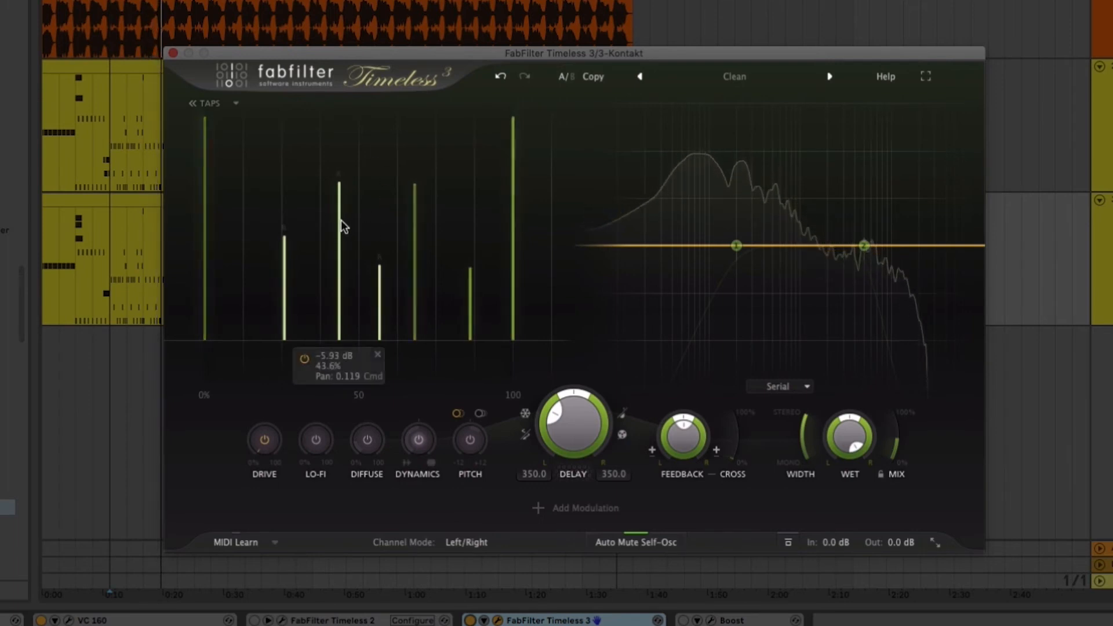
drag(341, 221, 342, 207)
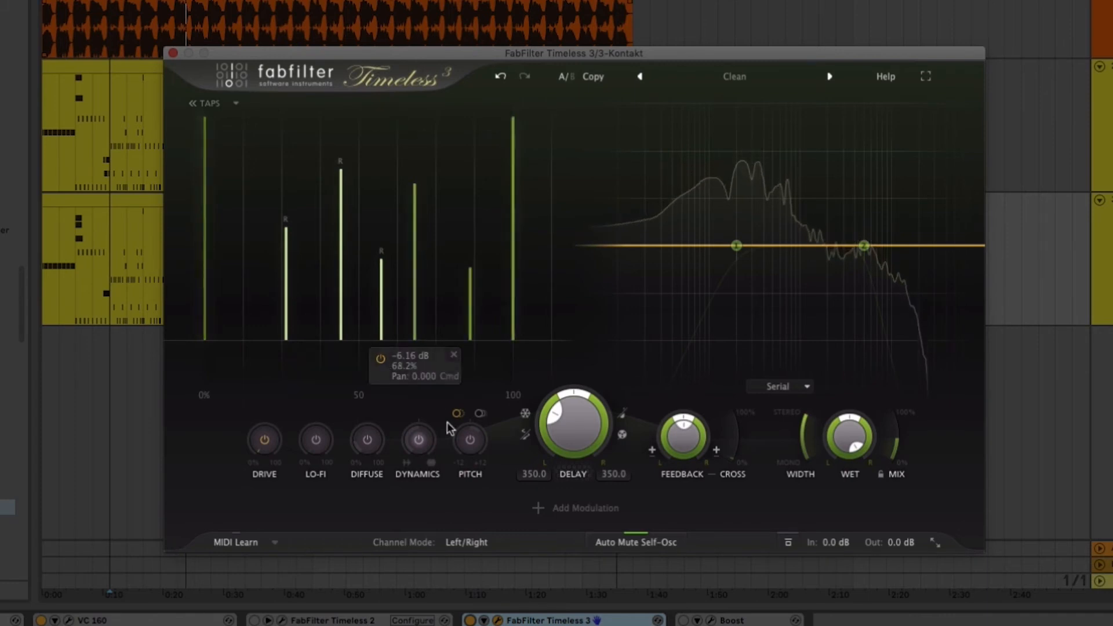
Try the Mid/Side channel mode while moving the selected taps earlier, with the middle one at 37.5%, and return to Left/Right.
click(470, 542)
click(478, 579)
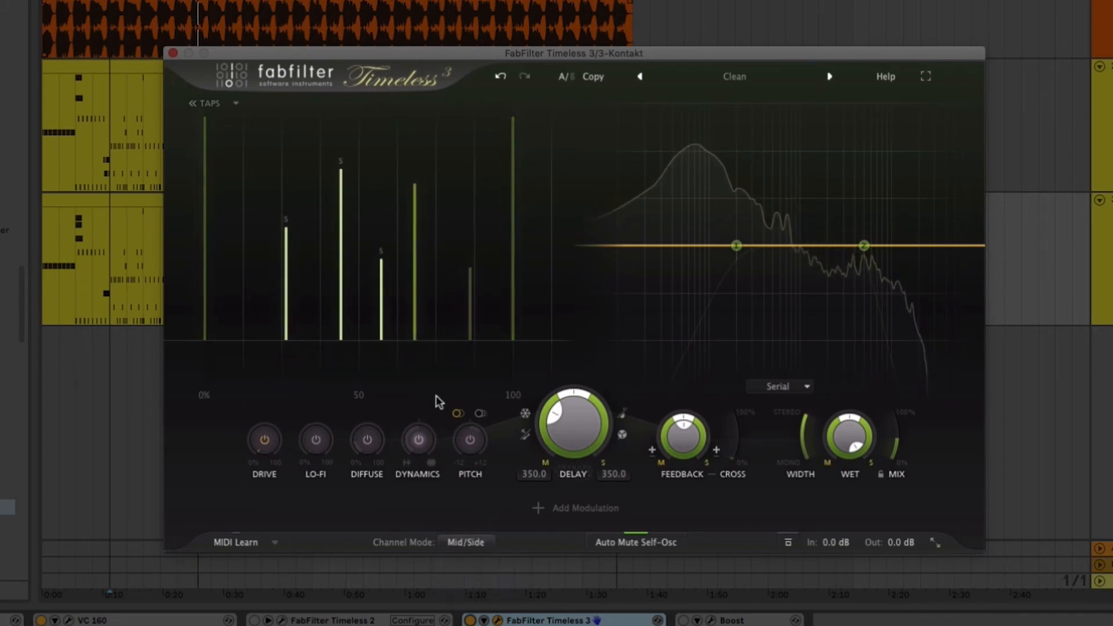
mouse_move(349, 232)
drag(346, 220, 322, 221)
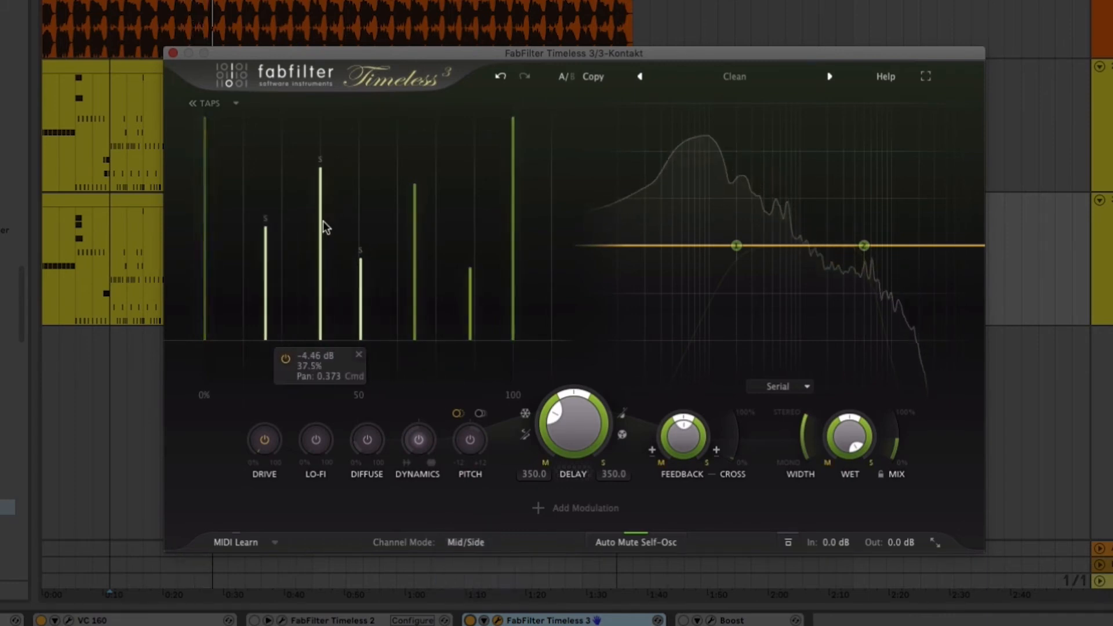
click(466, 544)
click(473, 562)
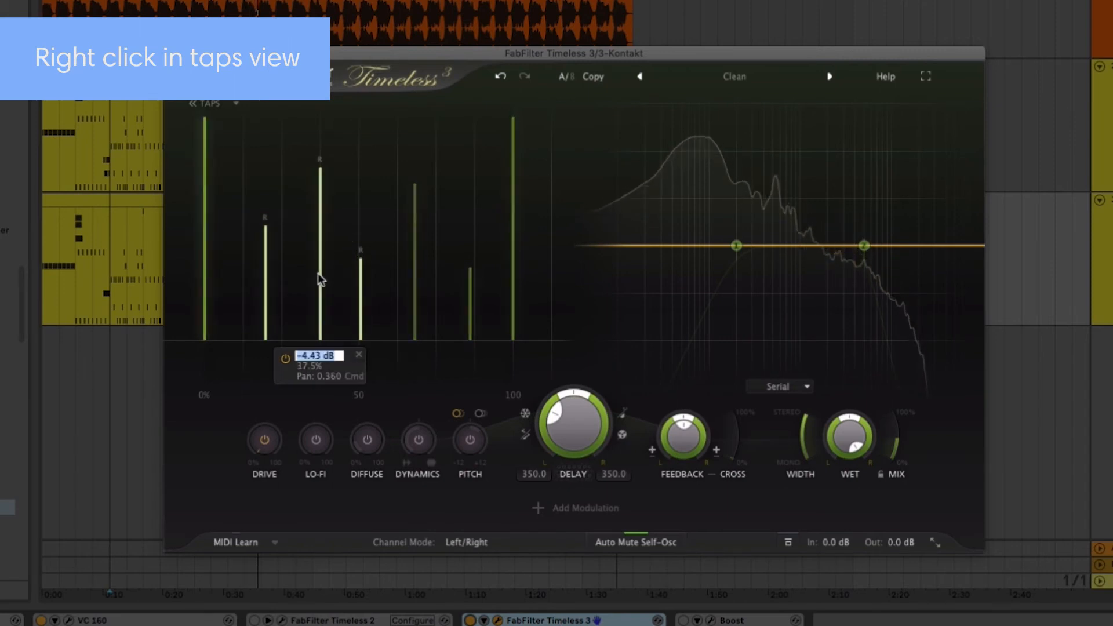
Add a tap at 29.3% and randomize all taps.
click(294, 137)
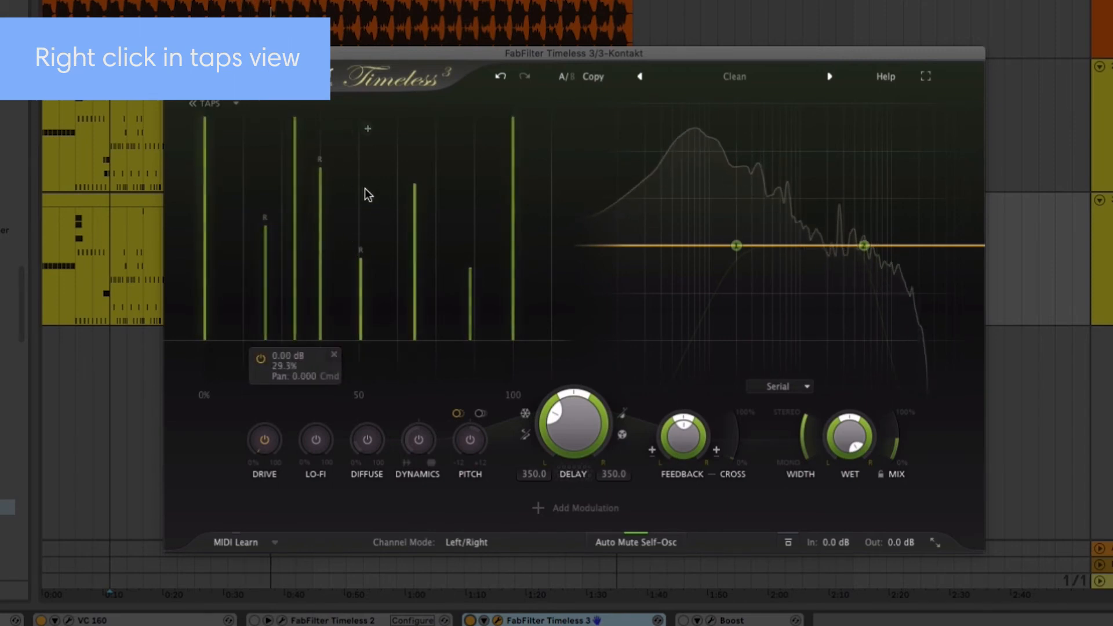
right_click(388, 252)
click(387, 254)
right_click(386, 256)
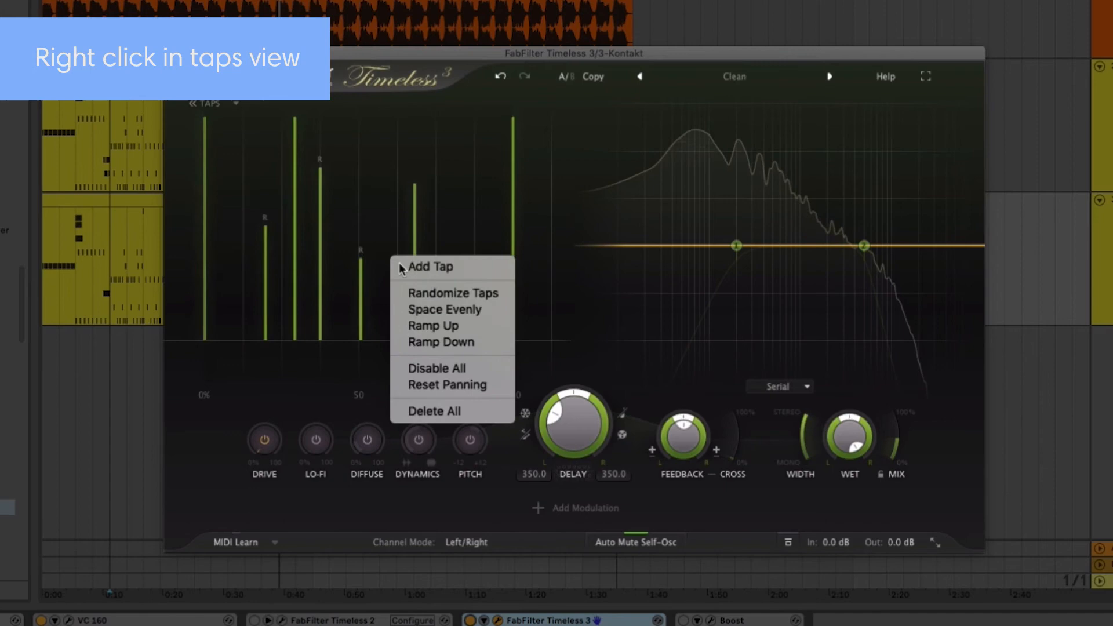
click(431, 294)
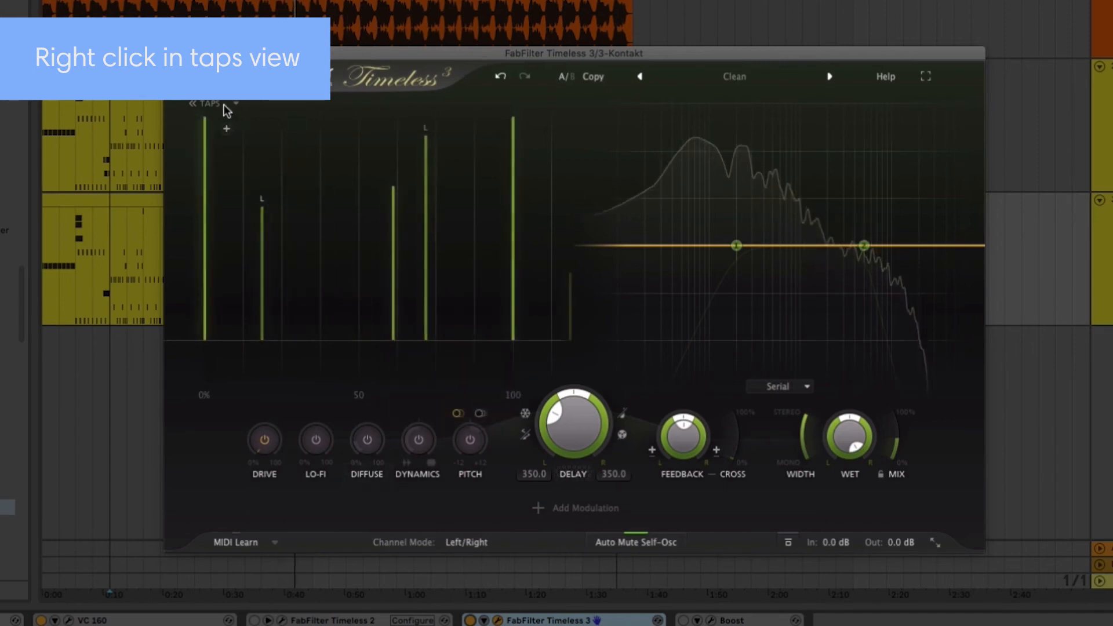
Check the full echo pattern, return to tap editing and randomize the taps again.
click(195, 103)
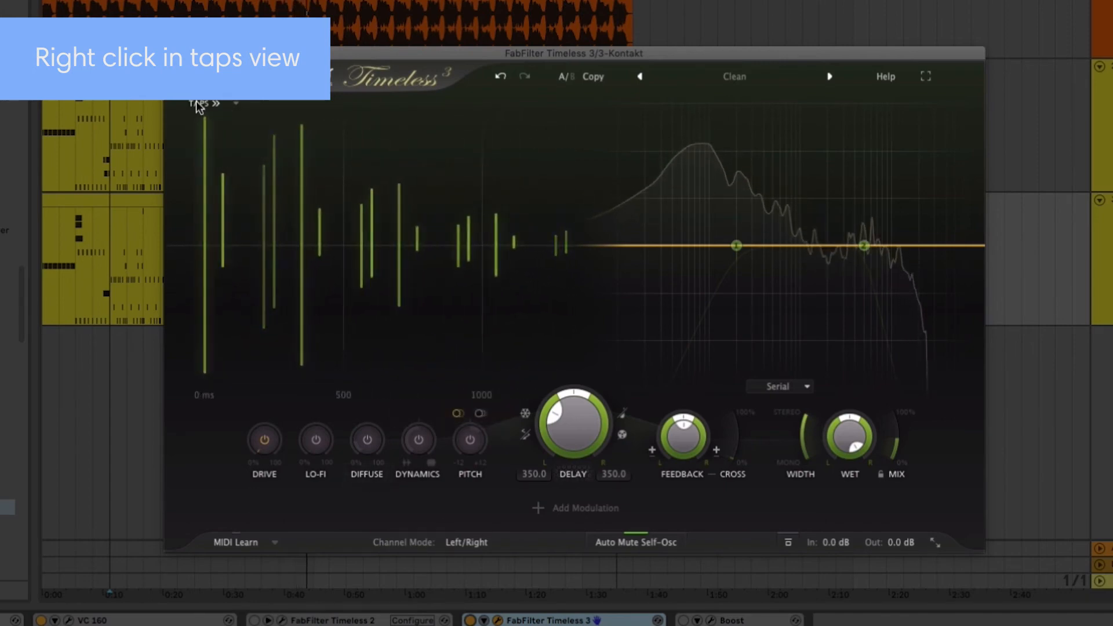
click(198, 104)
right_click(337, 233)
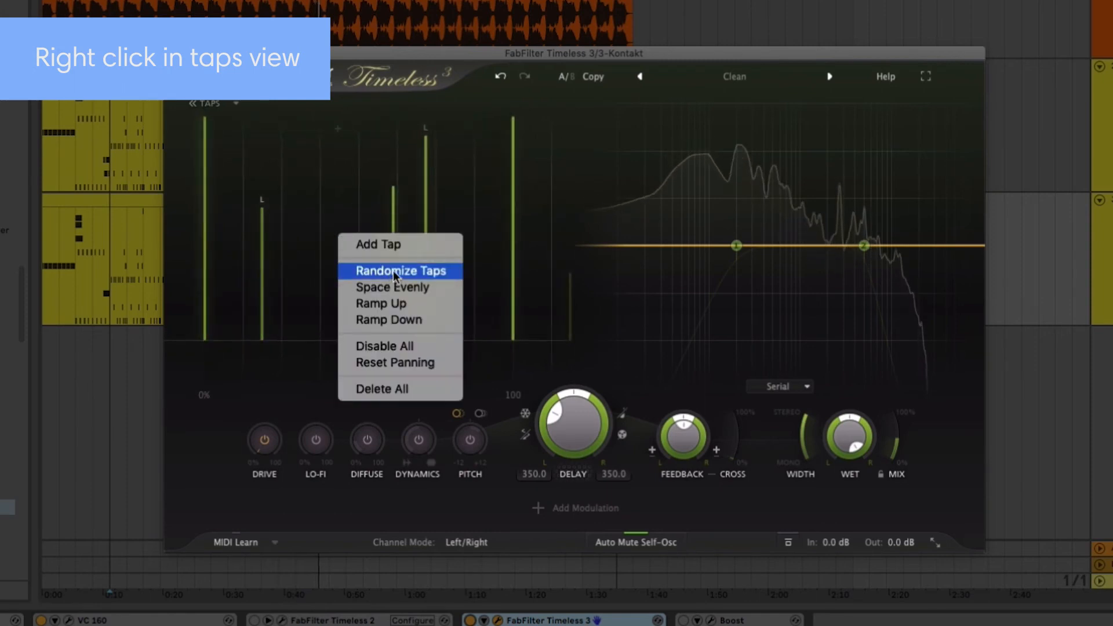
click(394, 271)
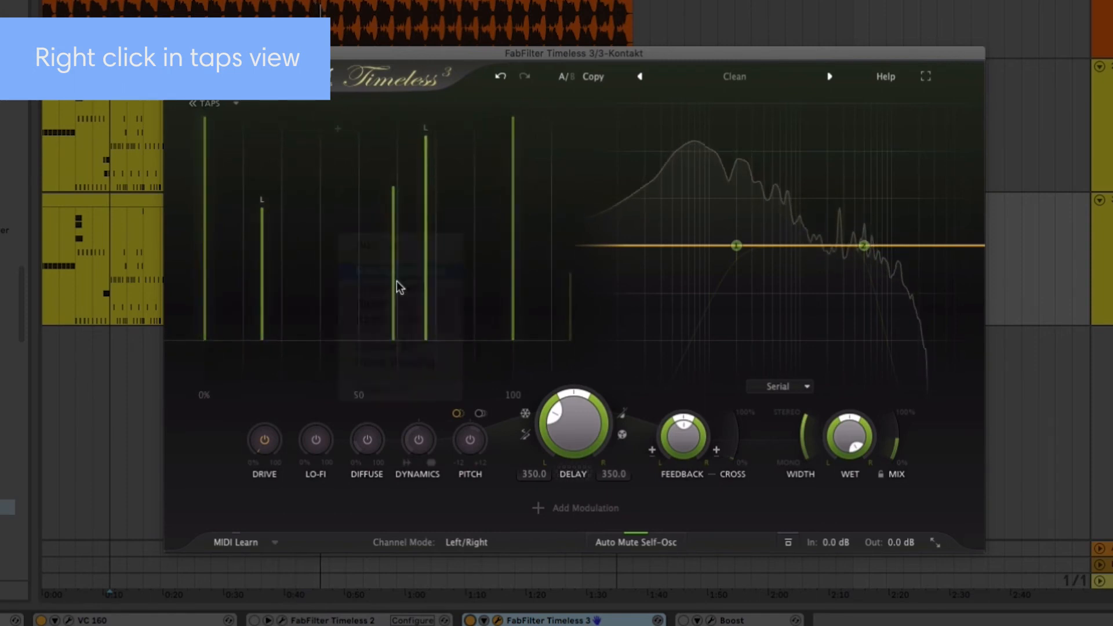
Select the taps between about 40% and 80% and apply Ramp Up to the tap levels.
right_click(433, 182)
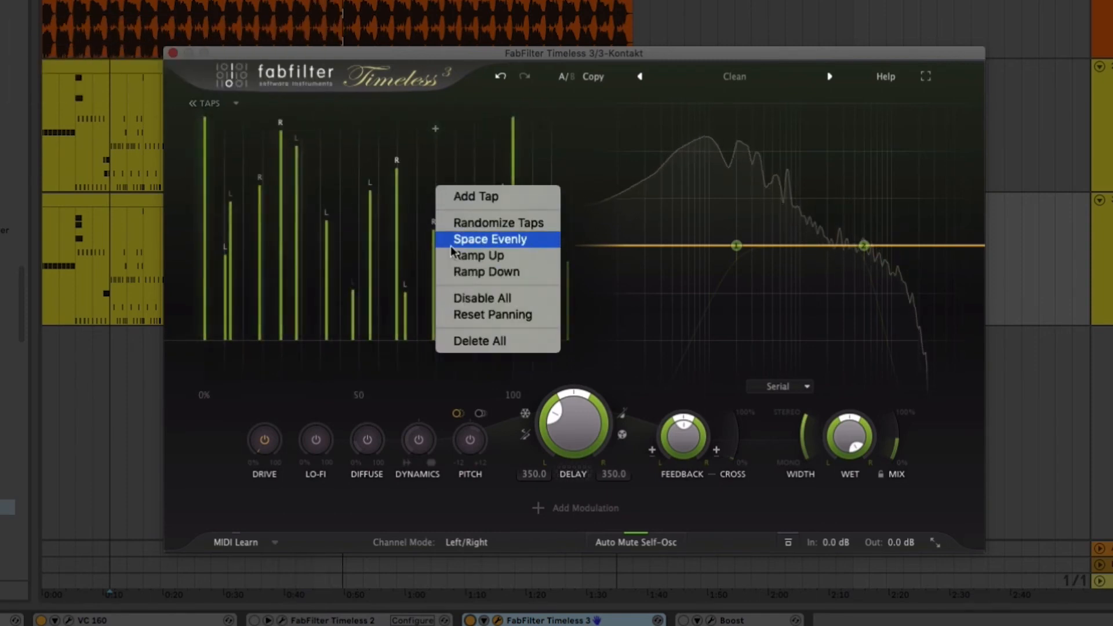
click(318, 199)
drag(318, 200, 472, 351)
right_click(446, 255)
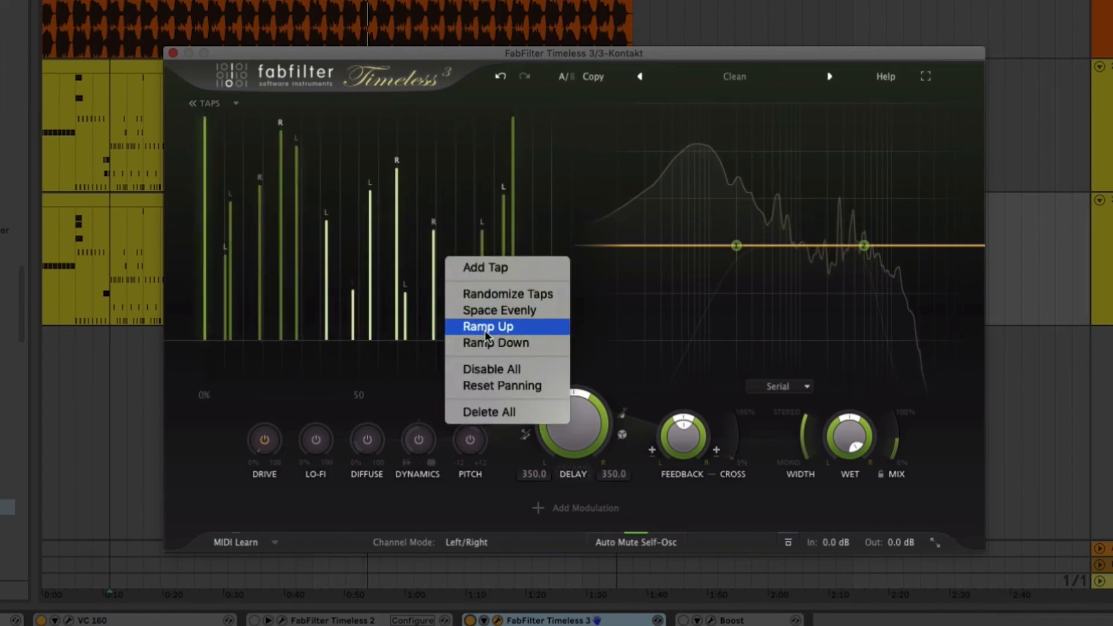
click(486, 328)
click(342, 191)
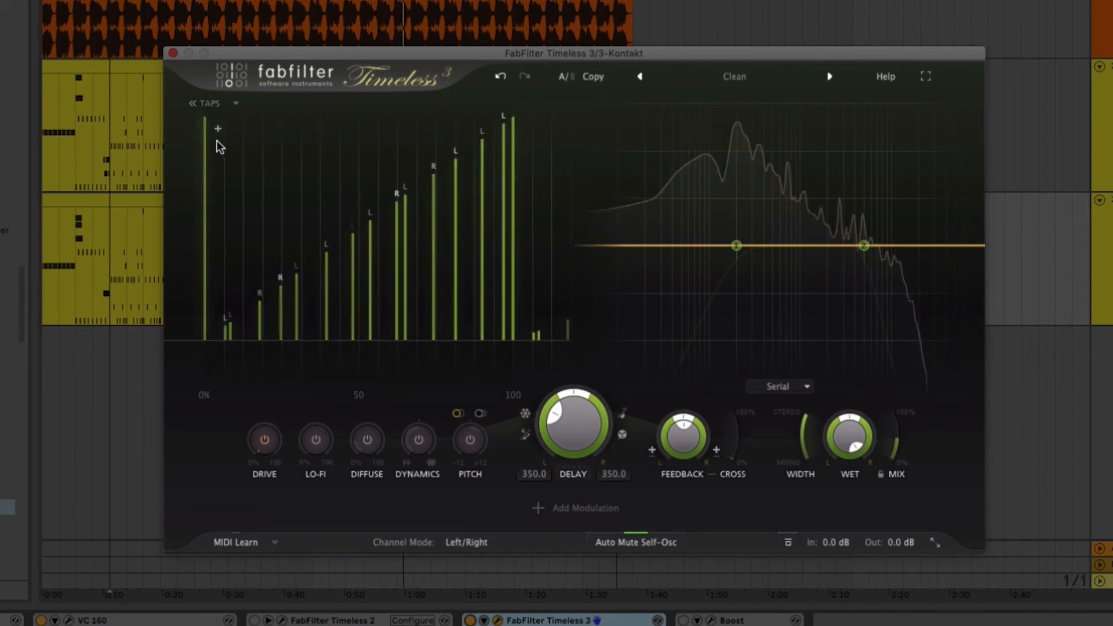
Select all custom taps between 0% and 100%, delete them, and try adjusting the remaining 100% tap.
drag(215, 139, 497, 377)
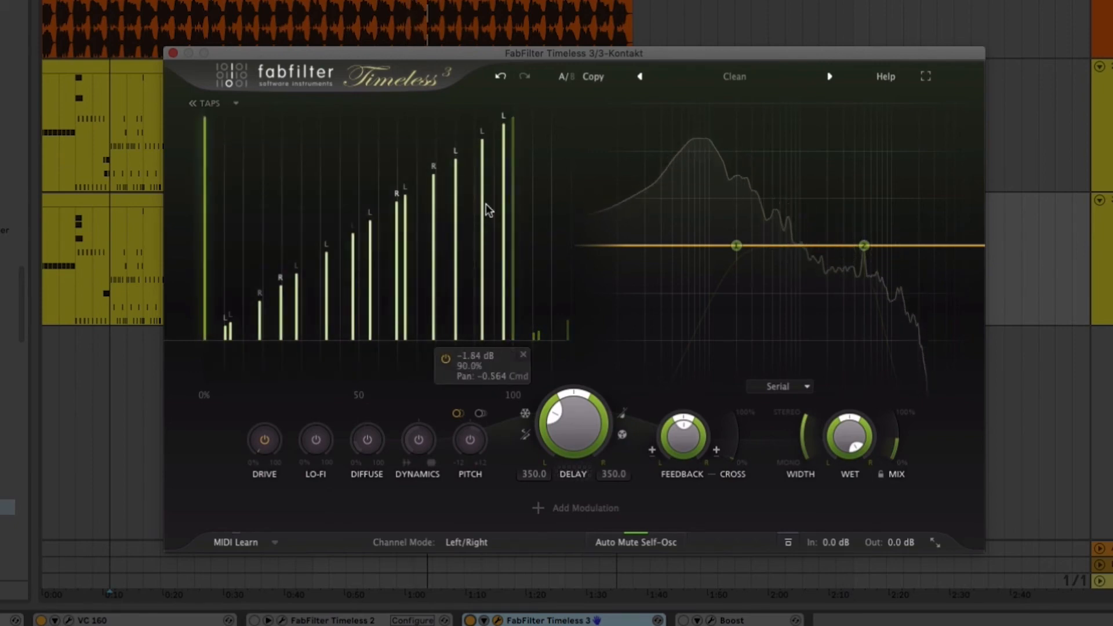
click(521, 355)
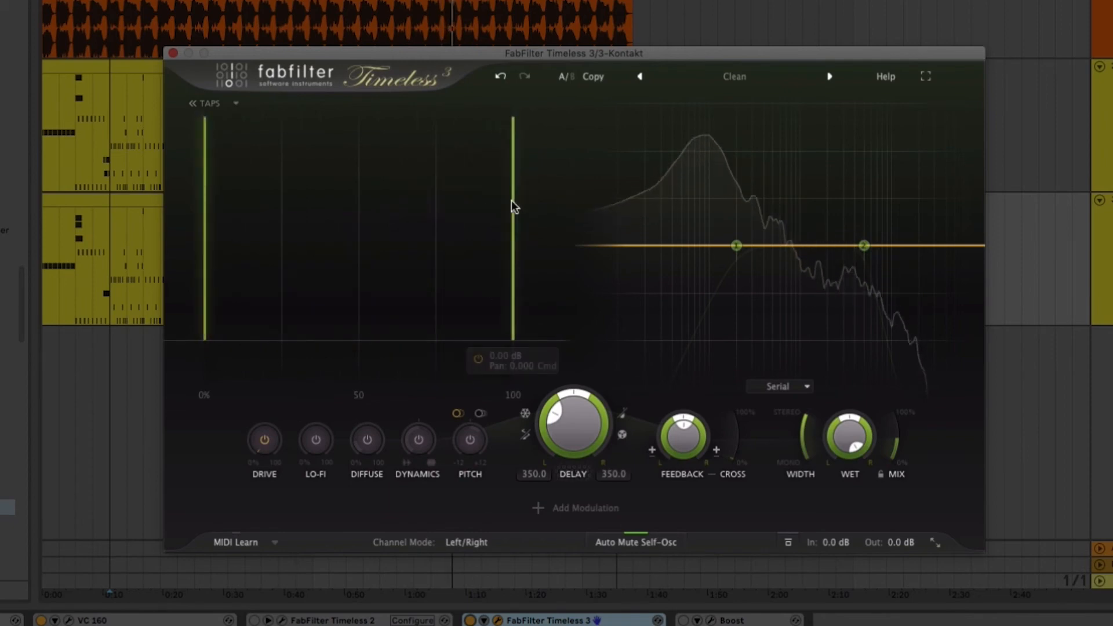
drag(513, 206, 510, 172)
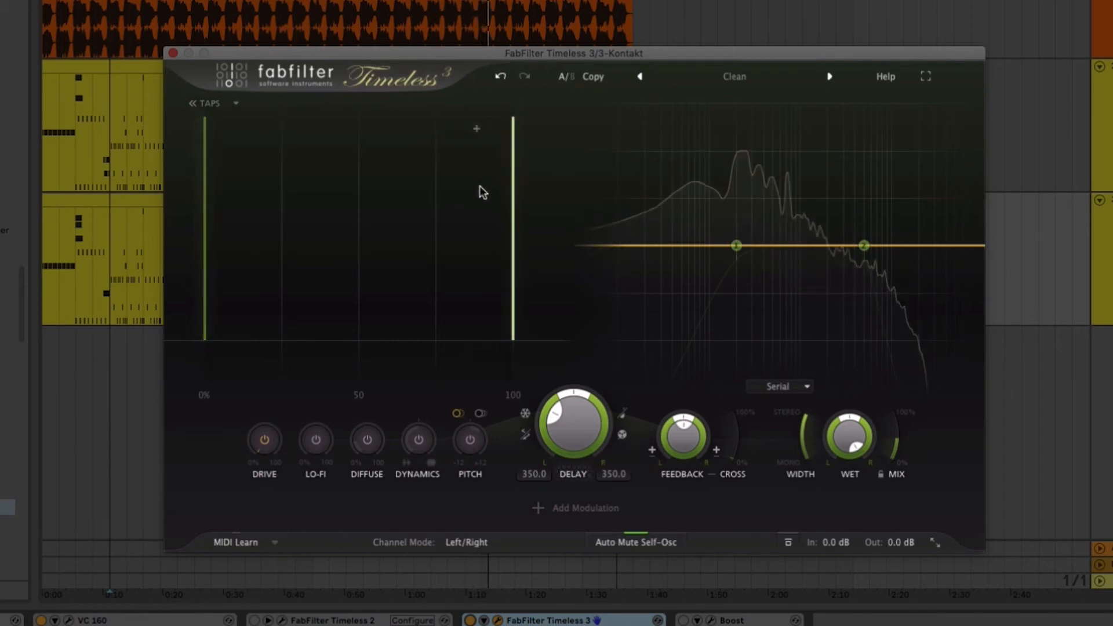
Load the Shifted Tap preset and reposition its tap, trying 81.1% before placing it just past the 50% mark.
right_click(356, 172)
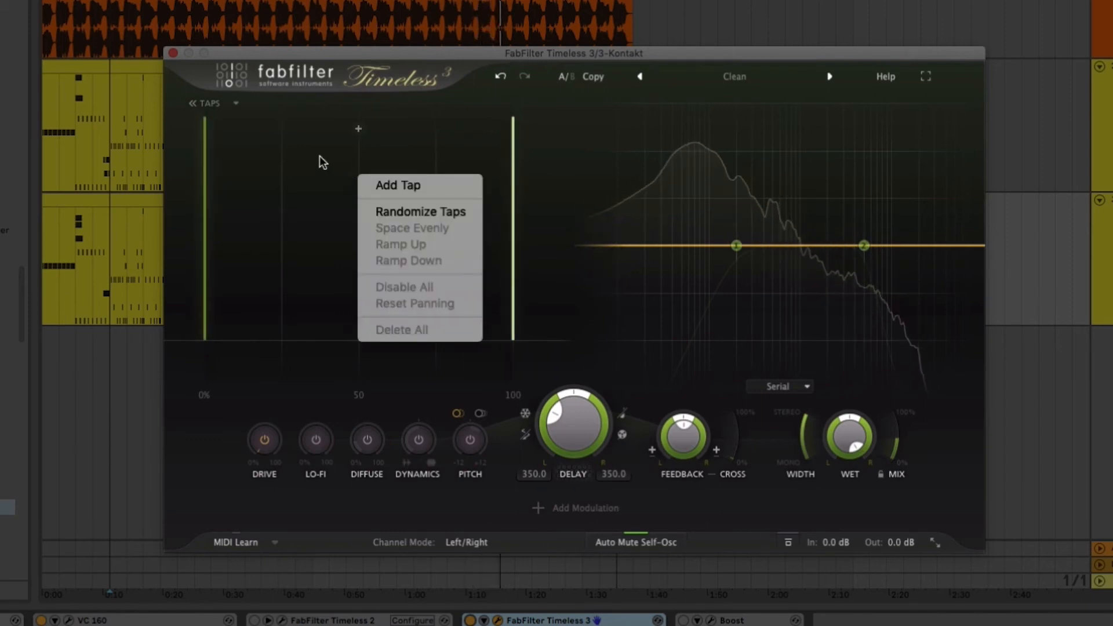
click(235, 103)
click(235, 103)
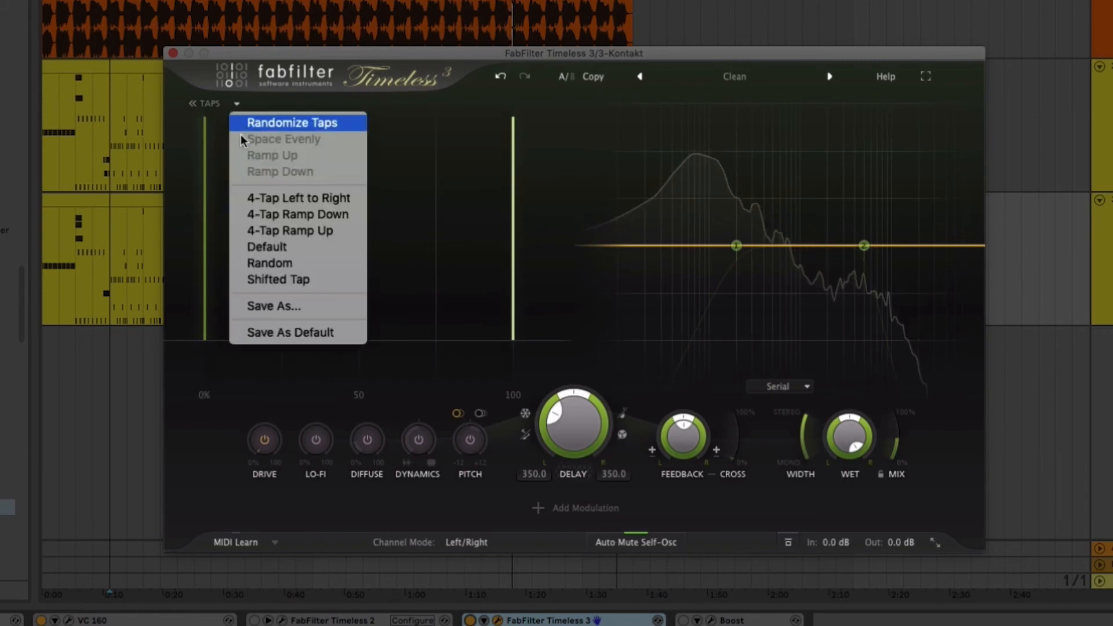
click(318, 281)
drag(437, 211, 454, 304)
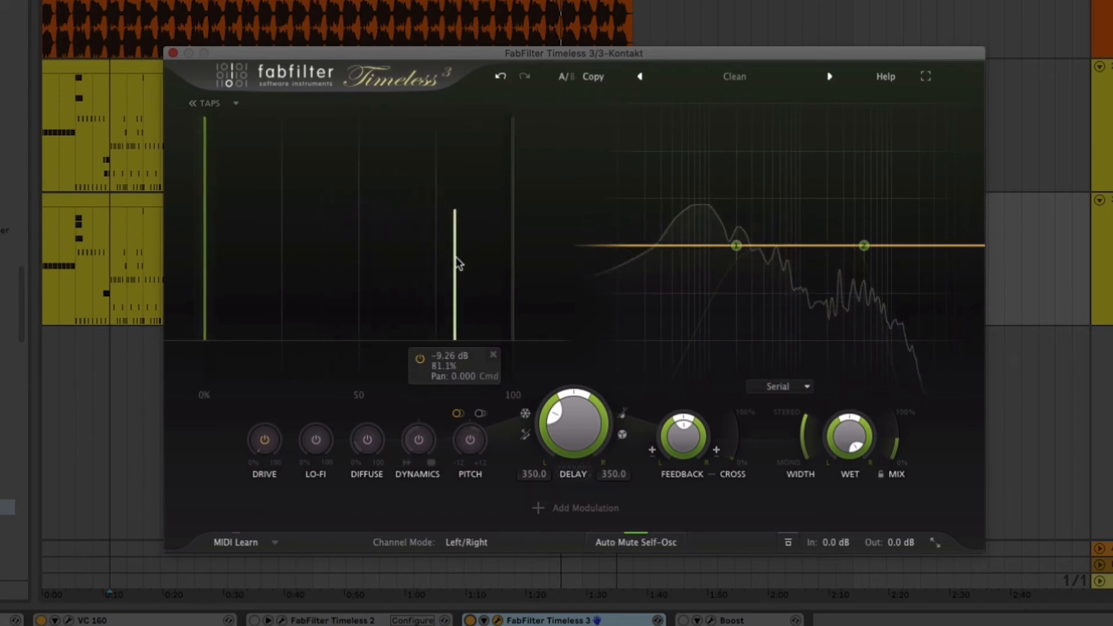
drag(455, 258, 381, 255)
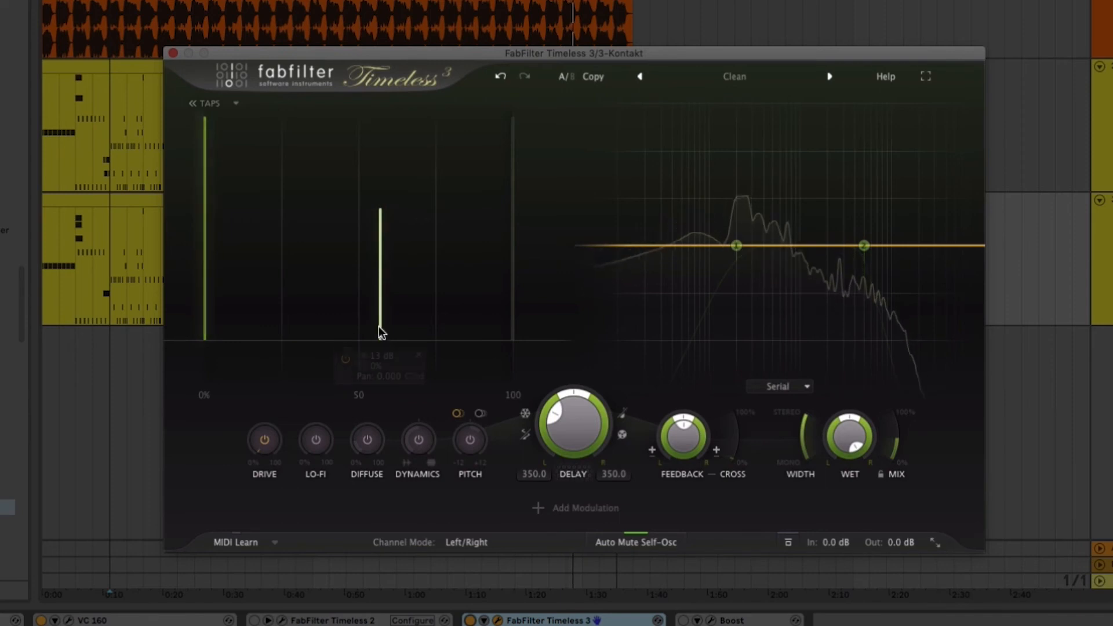
Randomize the taps from the shifted tap setup, show the full echo pattern and raise the feedback.
right_click(338, 191)
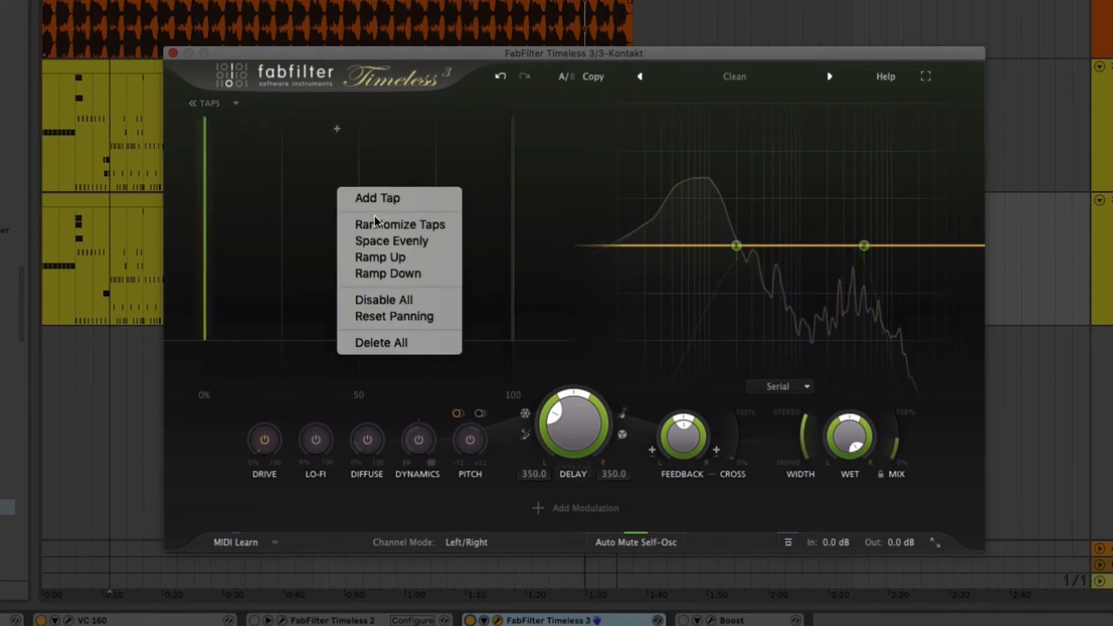
click(379, 224)
click(210, 105)
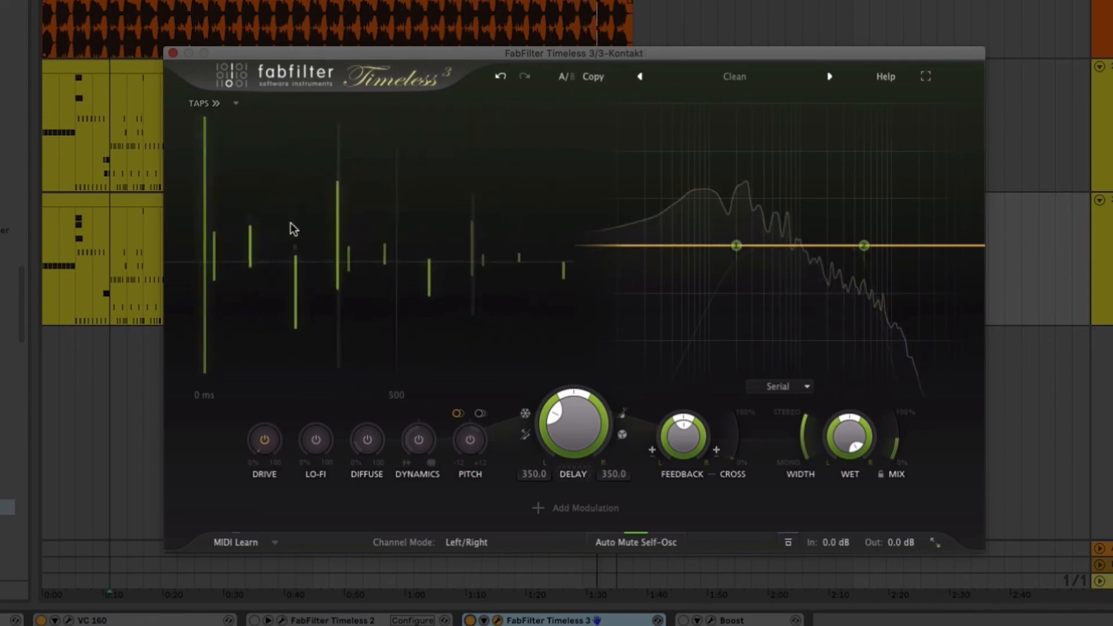
mouse_move(678, 453)
drag(677, 449, 684, 375)
Sweep the delay time down through 299.0 ms to 286.4 ms.
mouse_move(588, 429)
drag(587, 428, 576, 438)
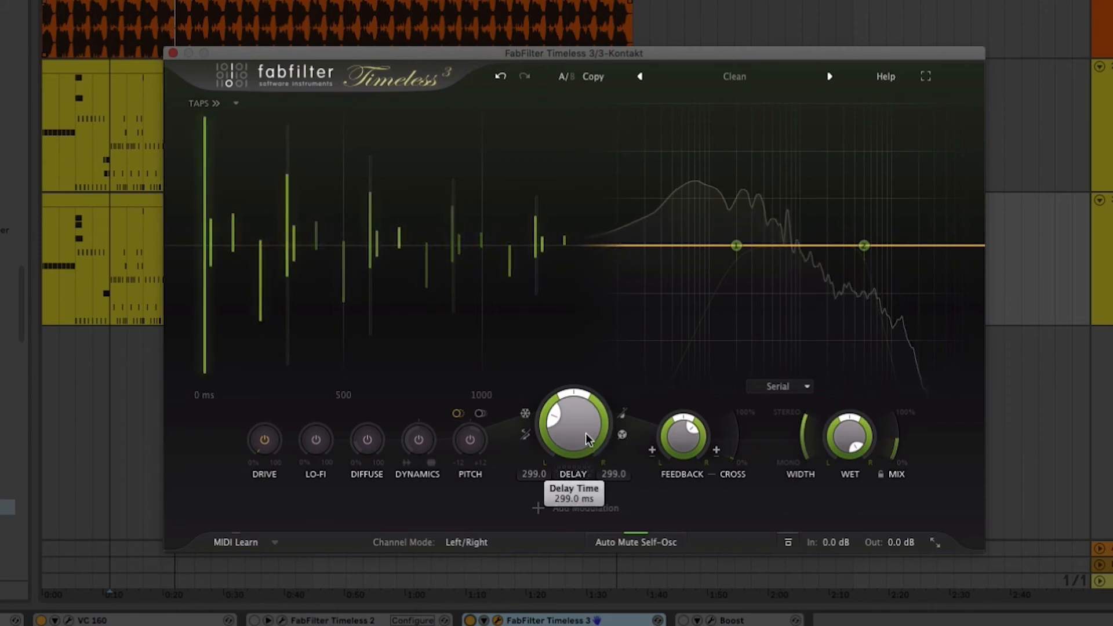
drag(582, 430, 565, 496)
drag(581, 606, 636, 440)
Switch the delay time transition mode to Stretch and sweep the delay time up to 898.1 ms and down to 211.3 ms.
click(621, 438)
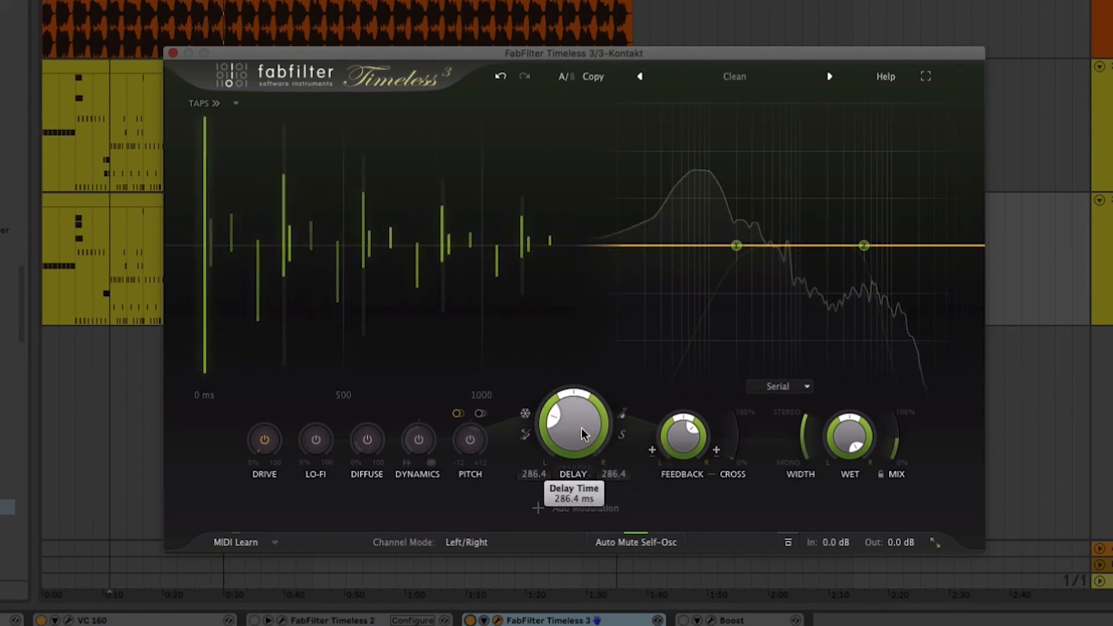
drag(574, 423, 572, 377)
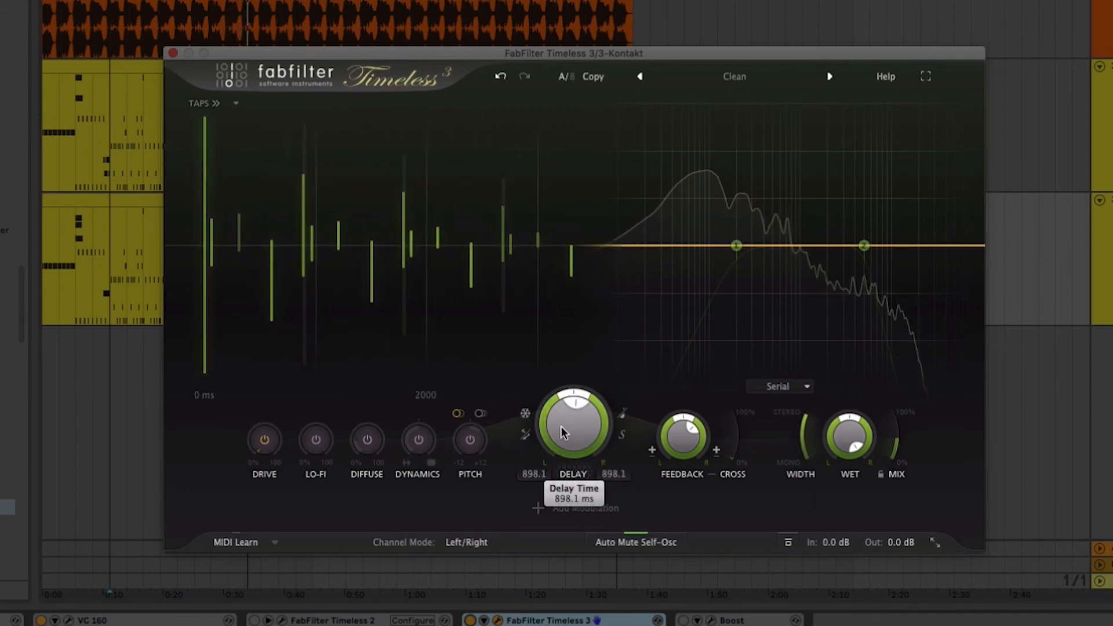
drag(571, 419, 575, 504)
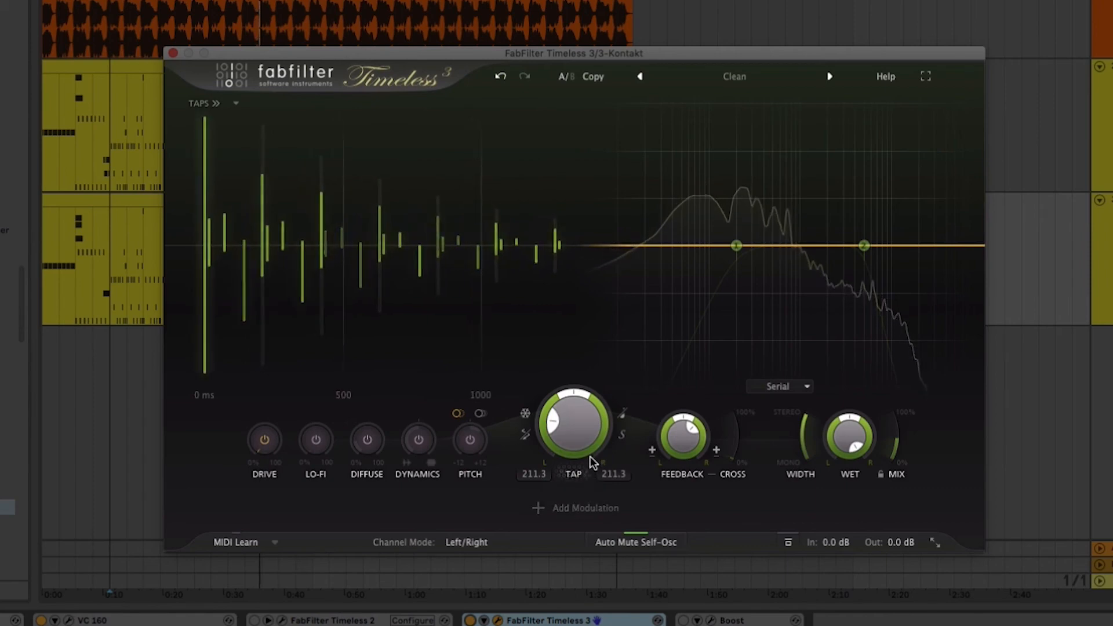
Leave Stretch mode and set the delay time to 618.1 ms.
drag(582, 436, 573, 482)
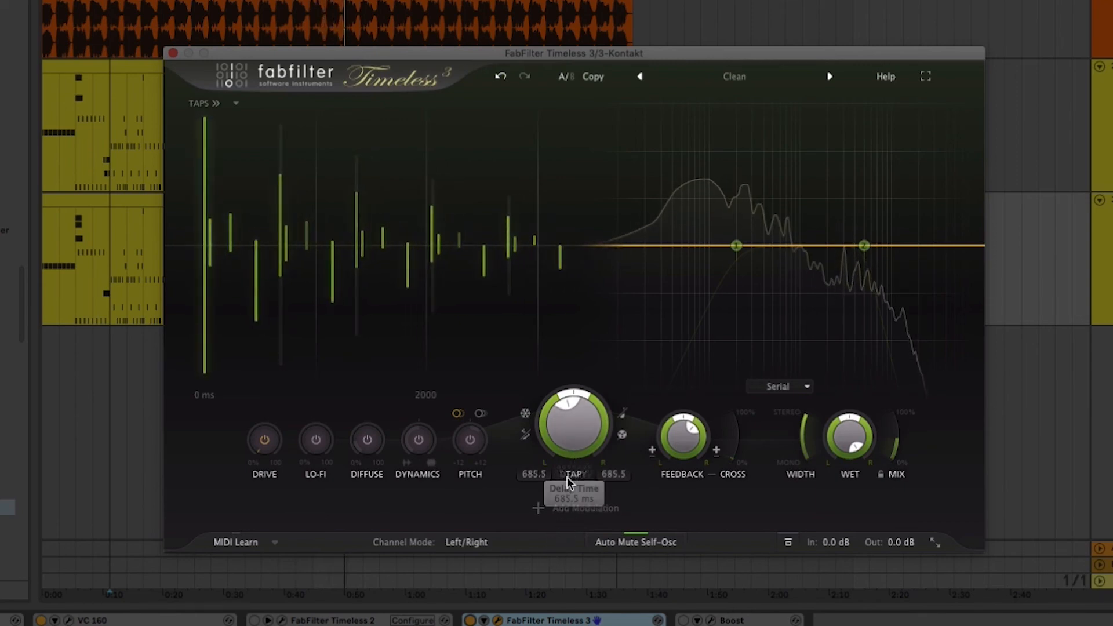
drag(547, 445, 571, 437)
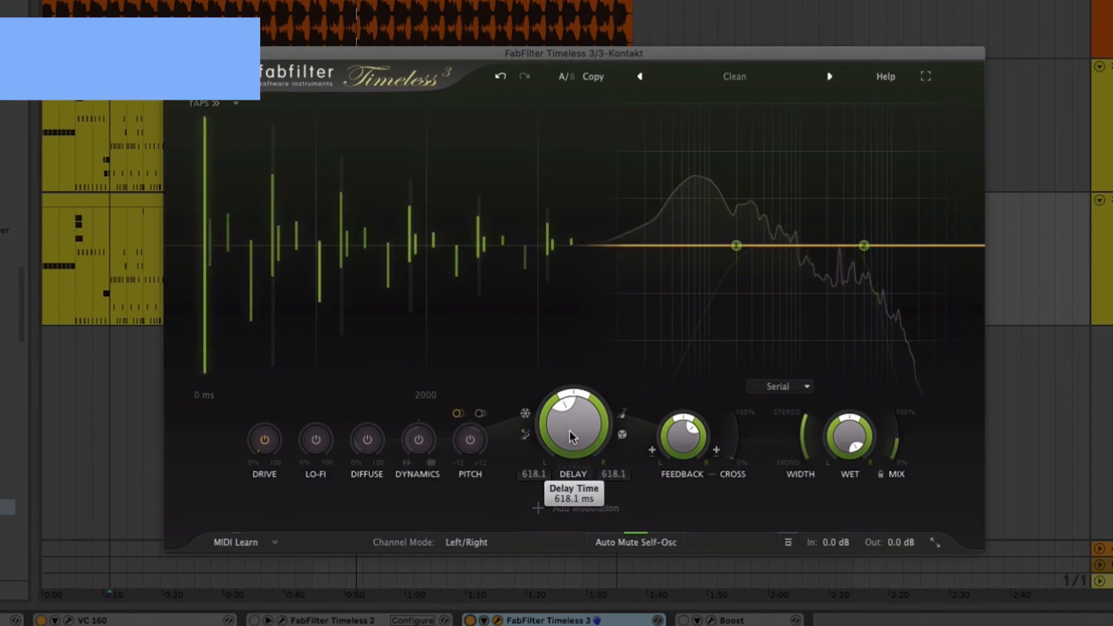
Freeze the delay tail and raise the mix to 100%.
click(525, 414)
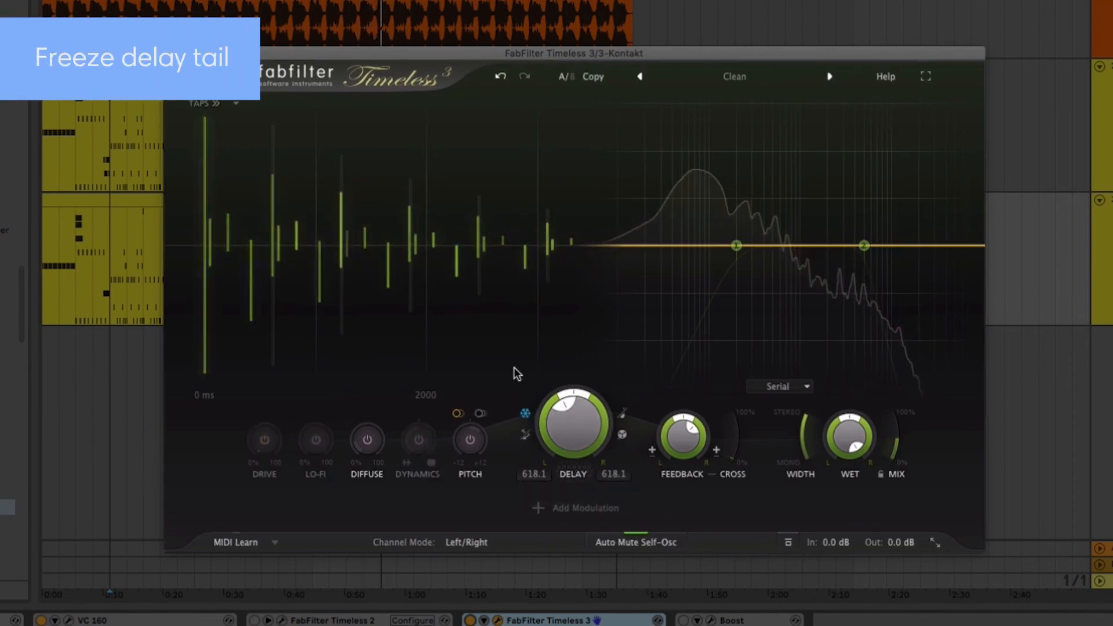
mouse_move(899, 439)
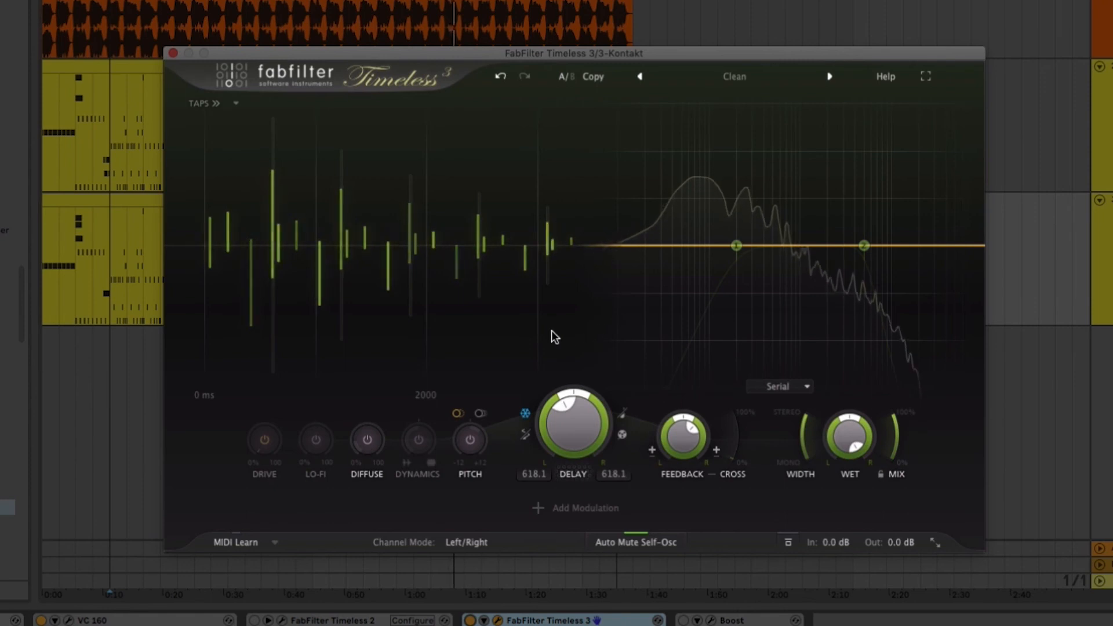
mouse_move(576, 445)
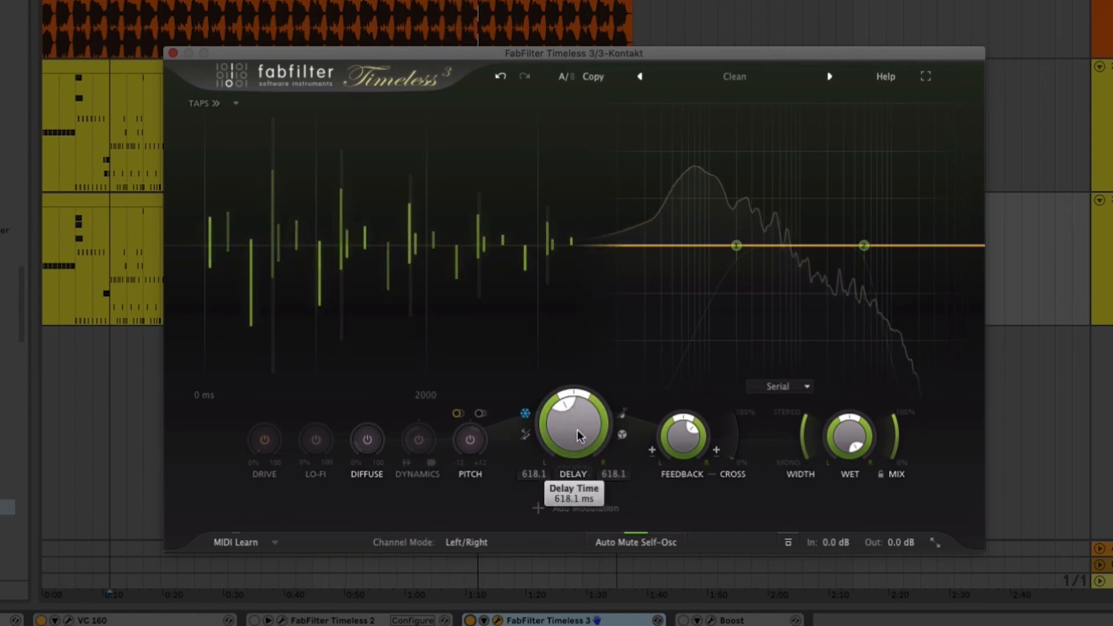
Sweep the frozen delay's time to 523.1 ms, up to 739.7 ms and down to 13.4 ms.
drag(578, 463, 579, 468)
mouse_move(680, 449)
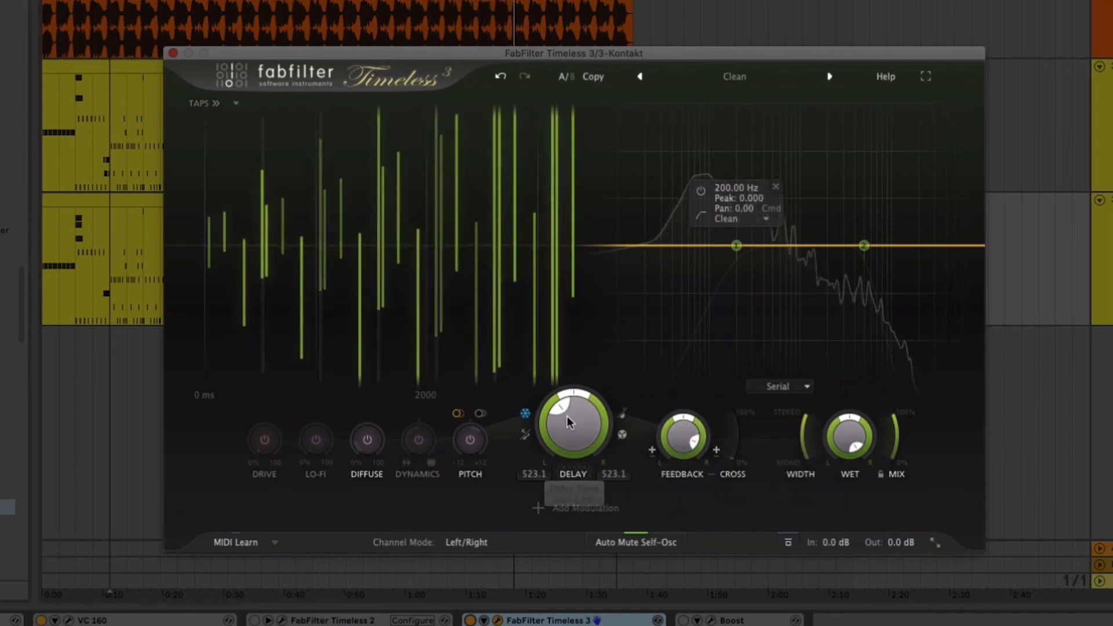
drag(567, 416, 574, 442)
mouse_move(681, 451)
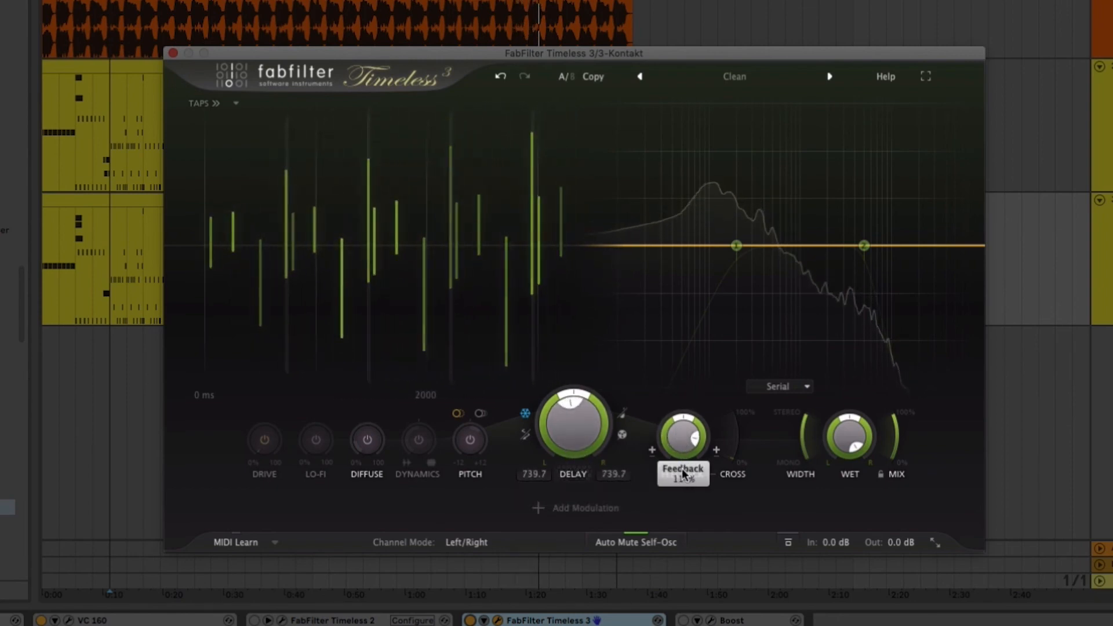
drag(583, 419, 585, 414)
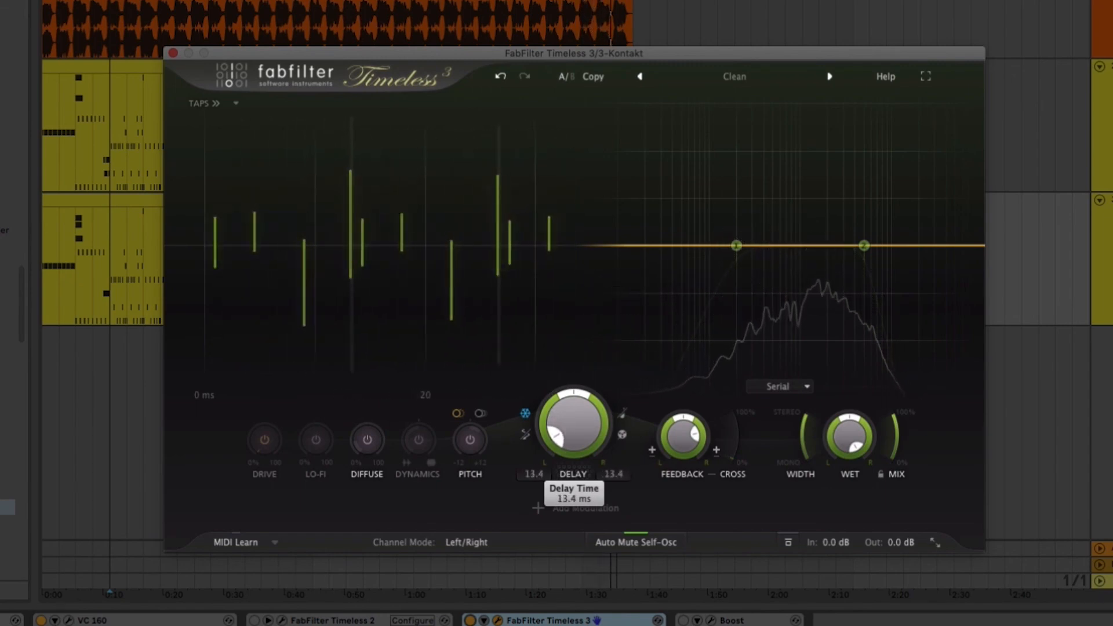
Unfreeze the delay tail, shorten the delay time to 5.0 ms and raise it to 9.9 ms.
mouse_move(573, 425)
mouse_down()
mouse_move(573, 438)
mouse_move(574, 428)
mouse_up()
click(525, 414)
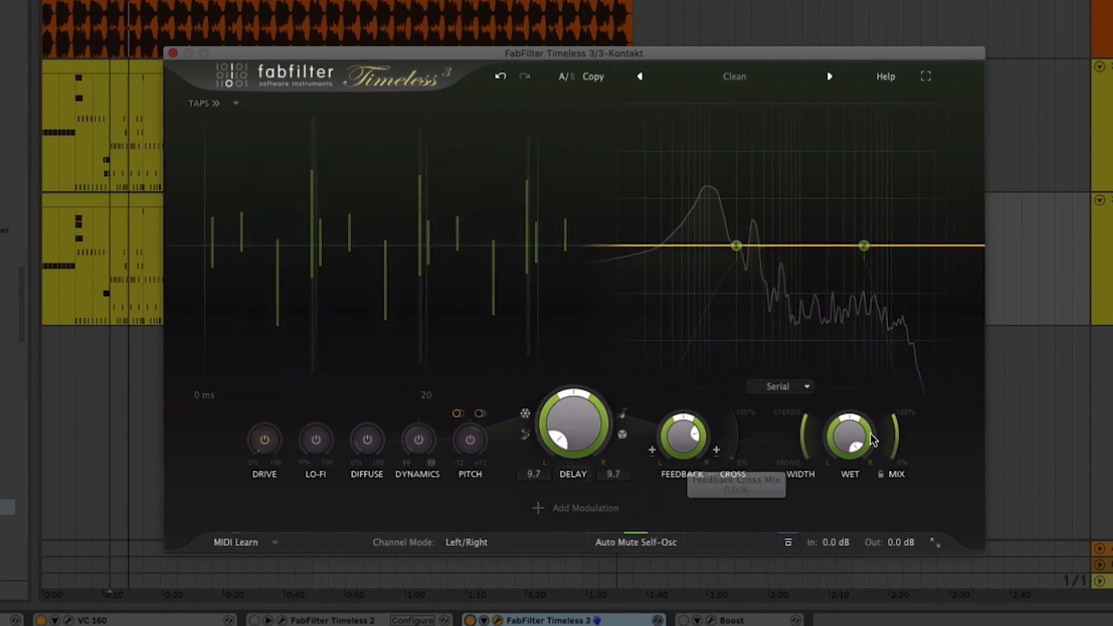
drag(582, 422, 576, 451)
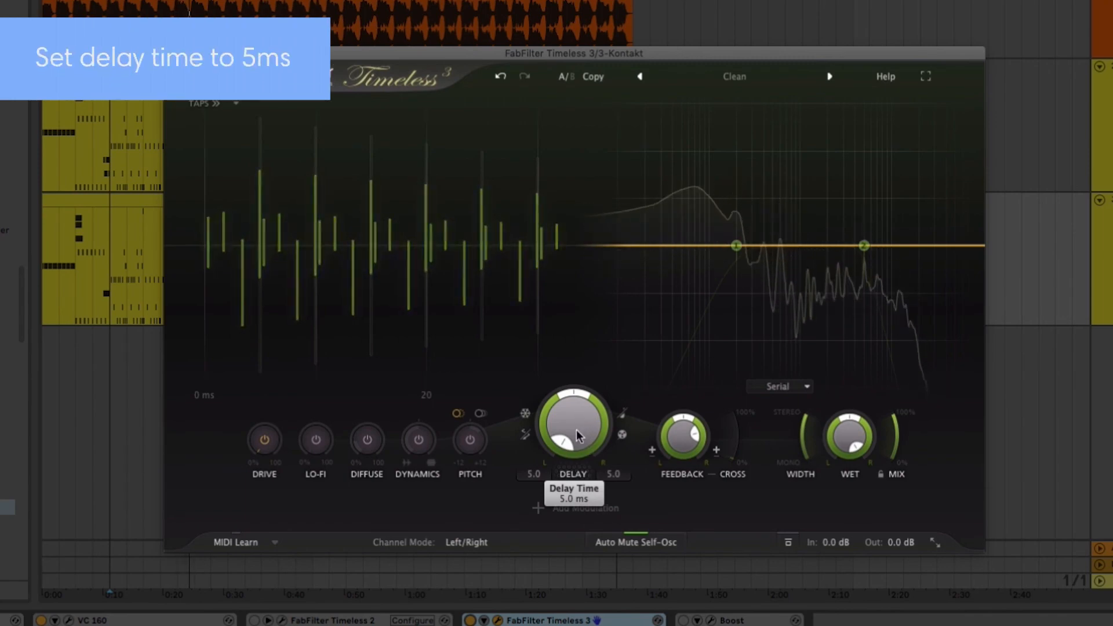
drag(574, 430, 576, 499)
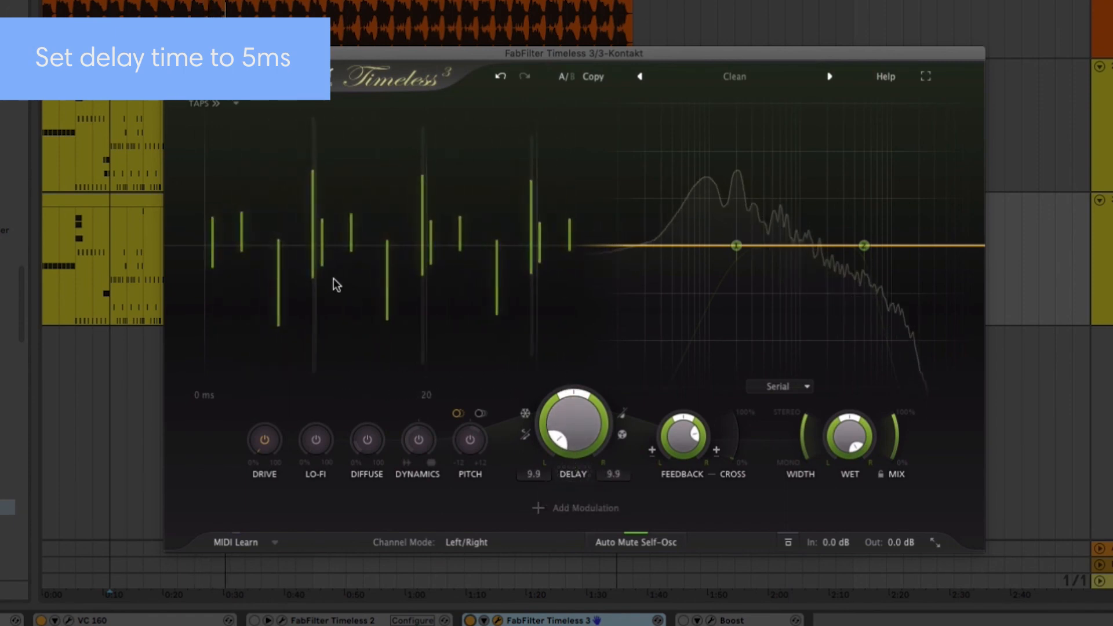
Open the custom taps display and add seven taps at varied levels, six in the first half and one past 100%.
click(216, 105)
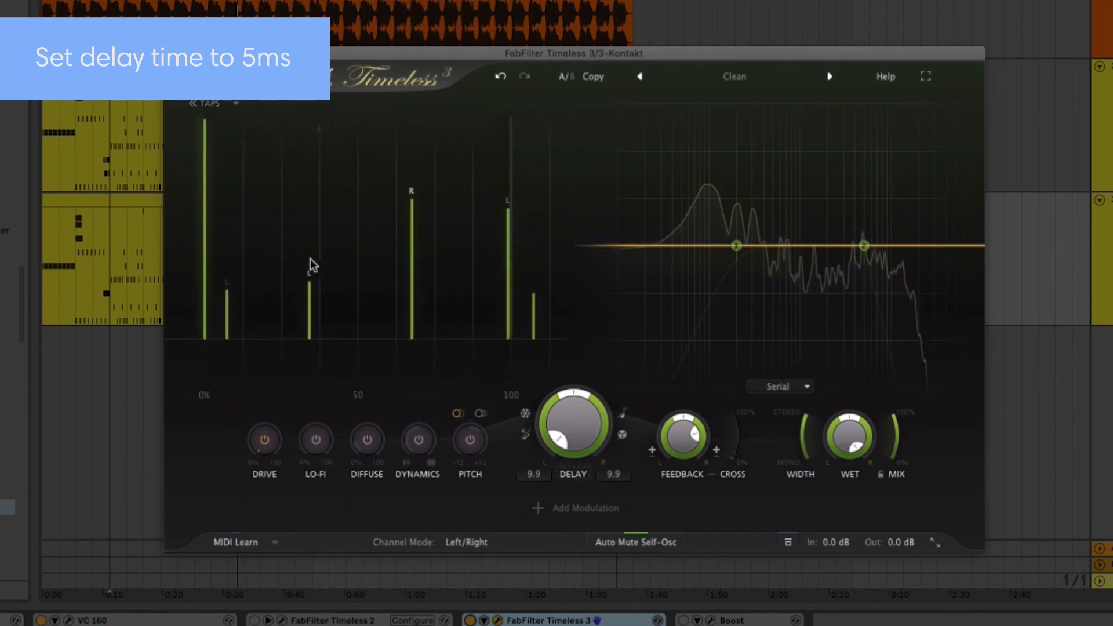
double_click(253, 202)
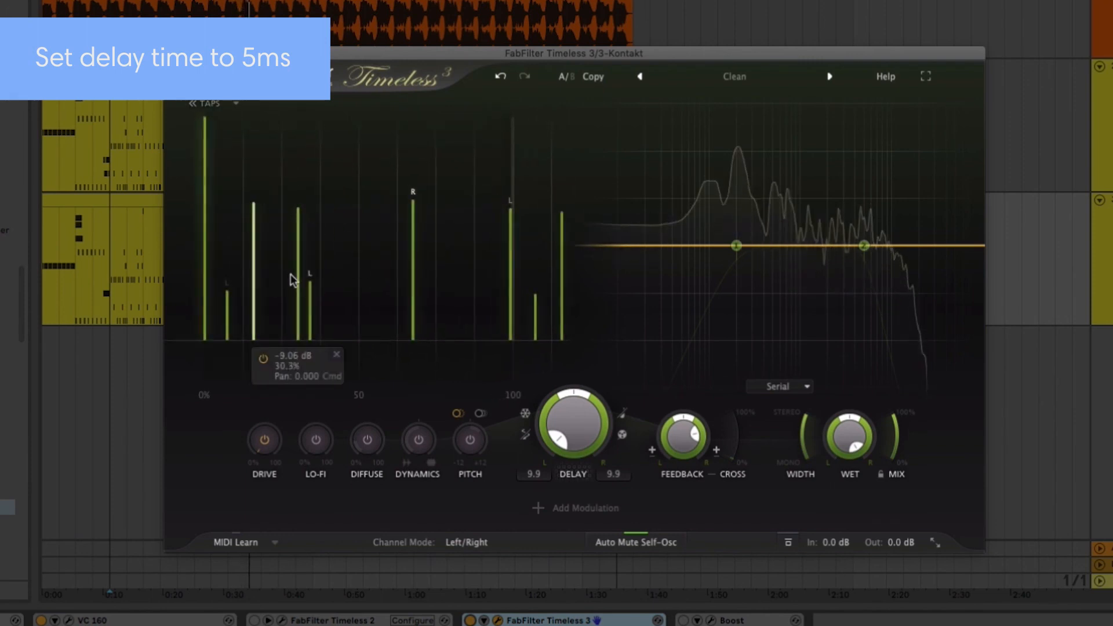
double_click(267, 242)
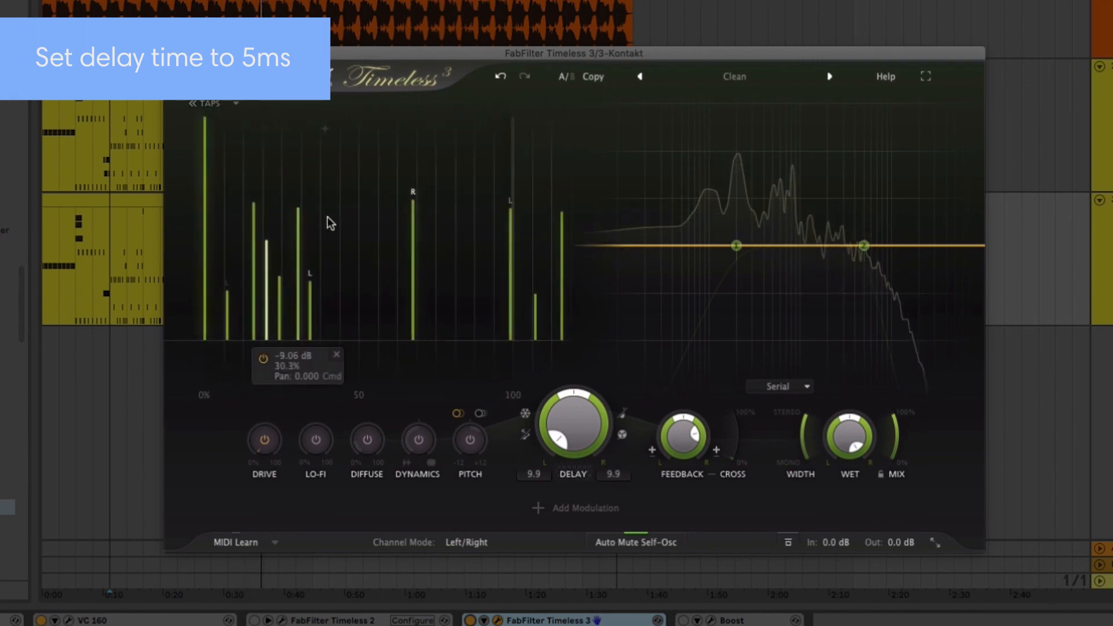
double_click(336, 195)
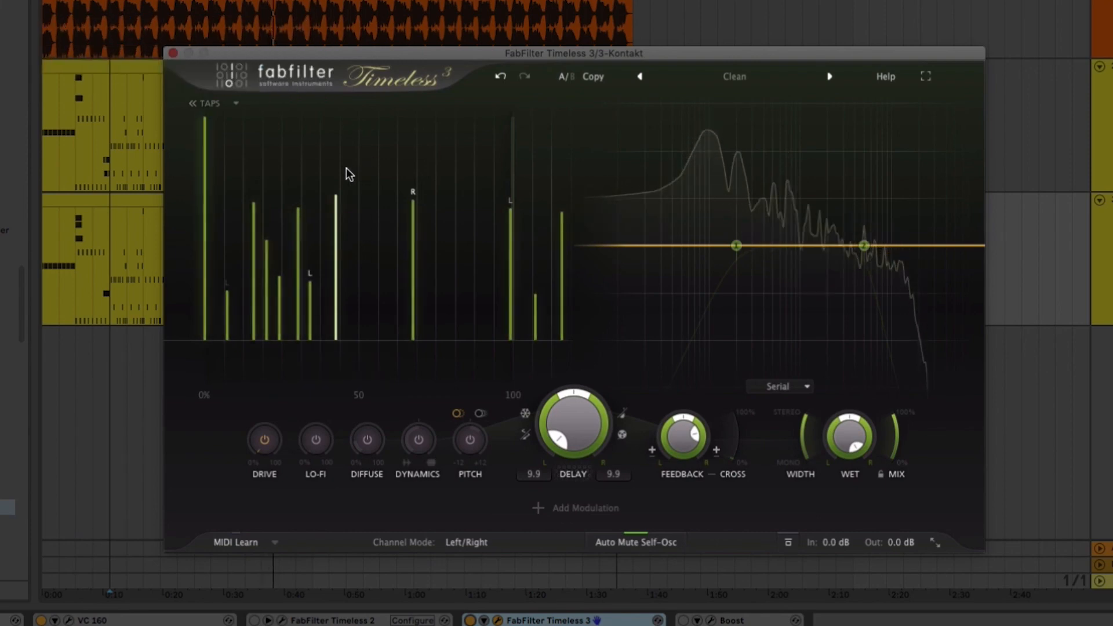
double_click(346, 170)
Lower the mix from fully wet to a small amount of delayed signal.
mouse_move(678, 444)
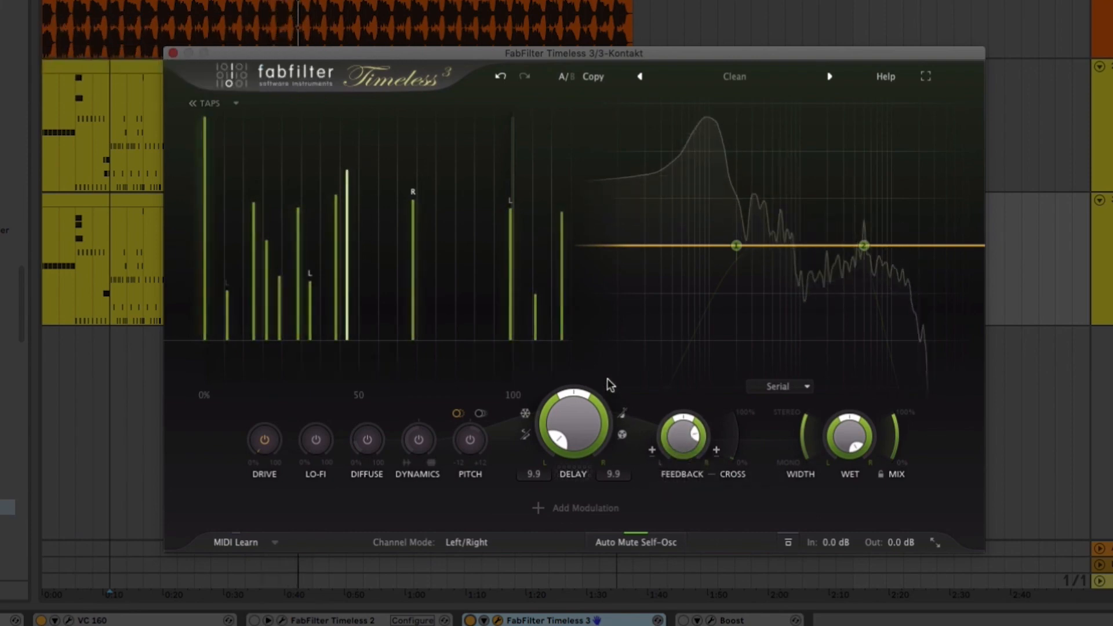
drag(894, 420, 828, 567)
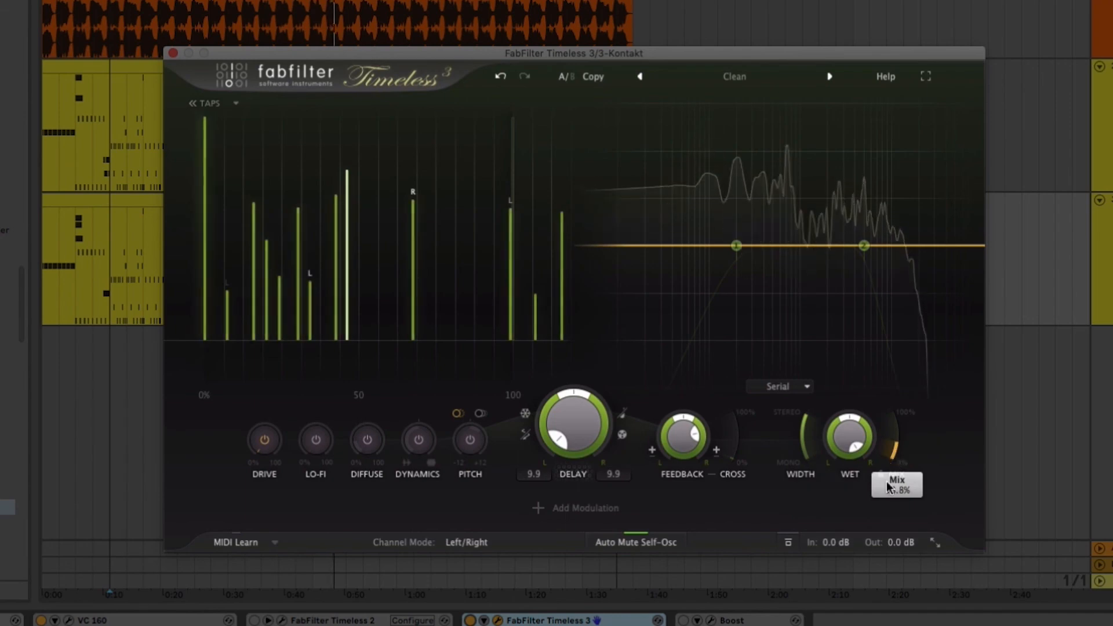
Retune filter 1 to about 20.9 Hz and filter 2 to about 600 Hz, and add a bell filter near 2183 Hz with Q 5.
click(736, 246)
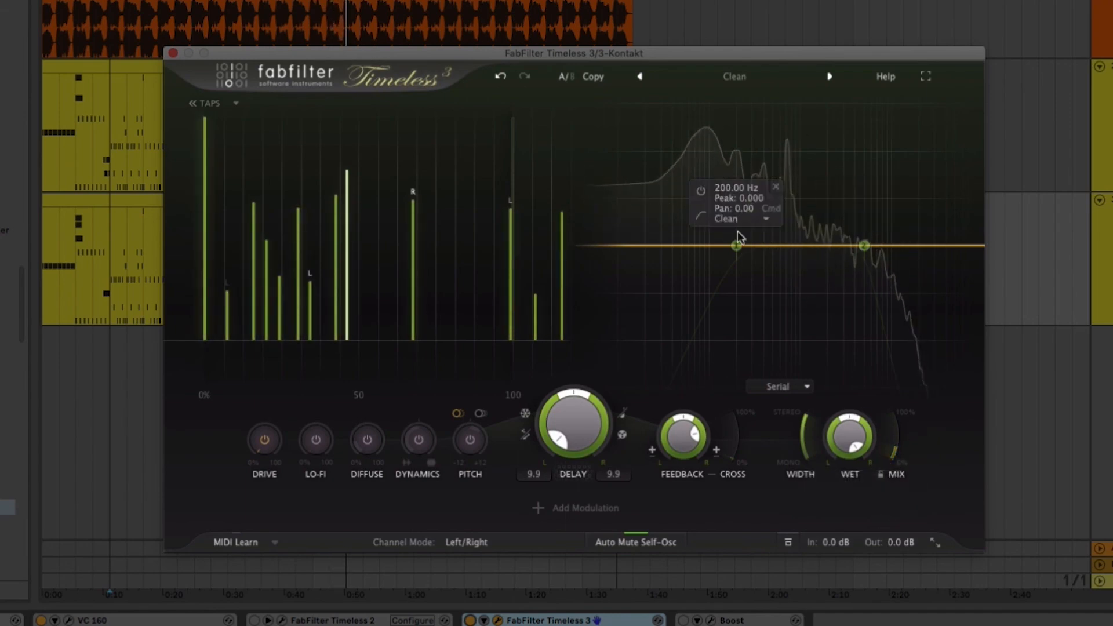
drag(739, 245, 649, 215)
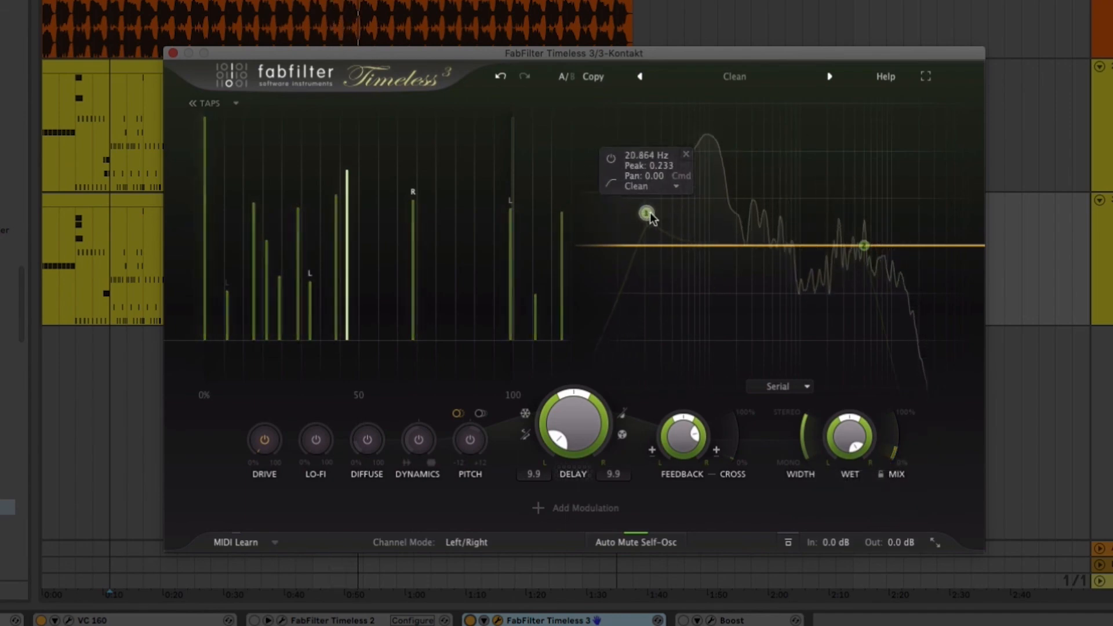
drag(863, 245, 779, 147)
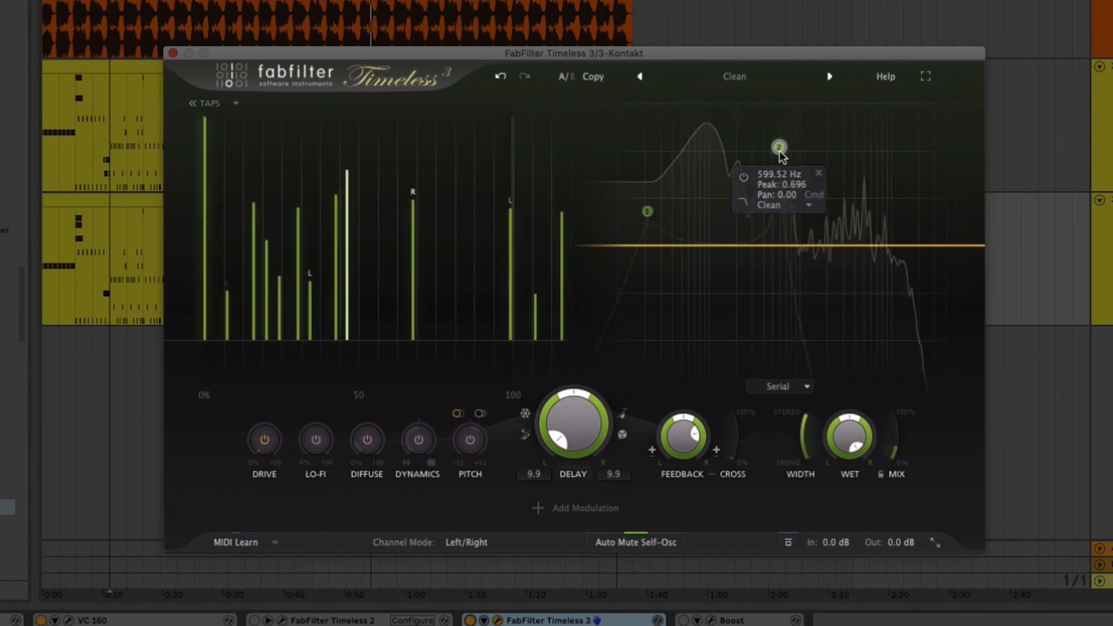
drag(789, 245, 842, 270)
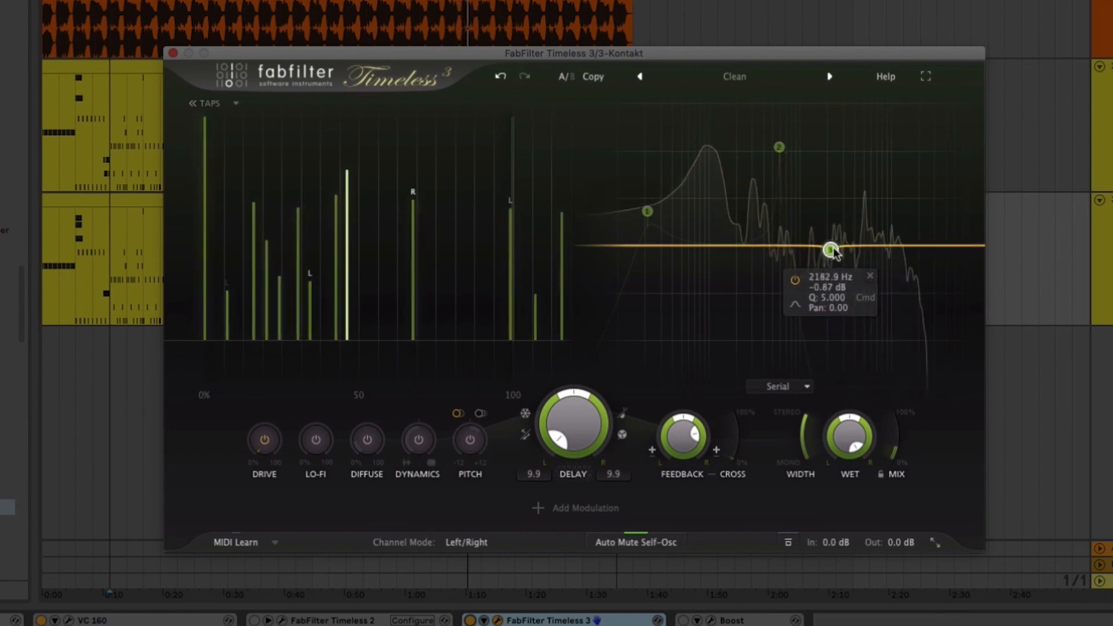